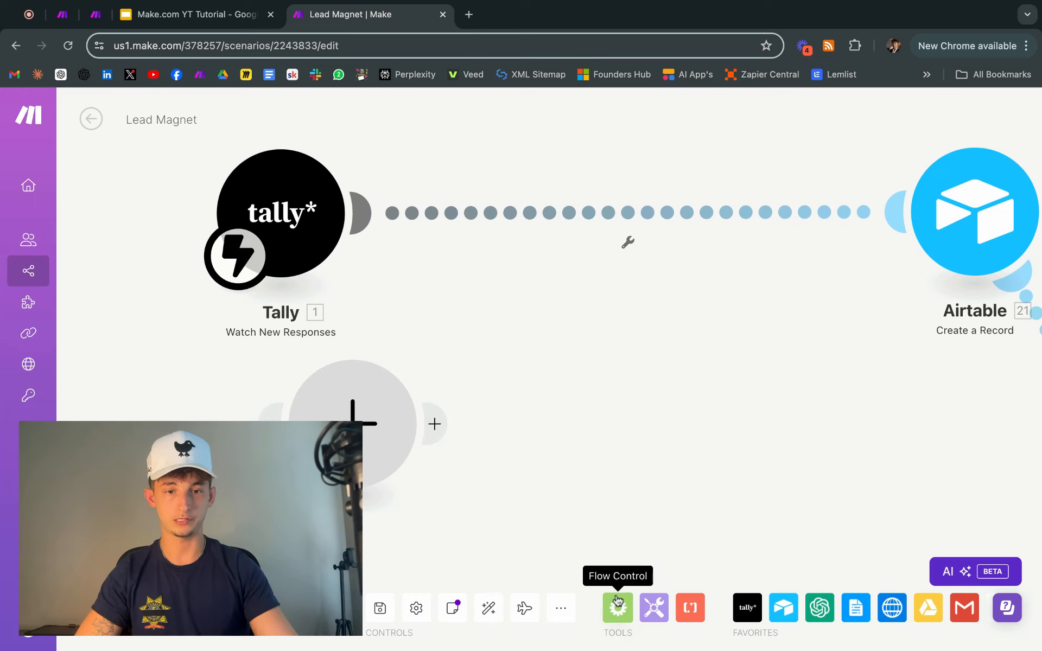
Examine the built-in Flow Control modules, from the repeater, iterator, aggregator and router to the error directives
{"action": "left_click", "coordinate": [617, 600]}
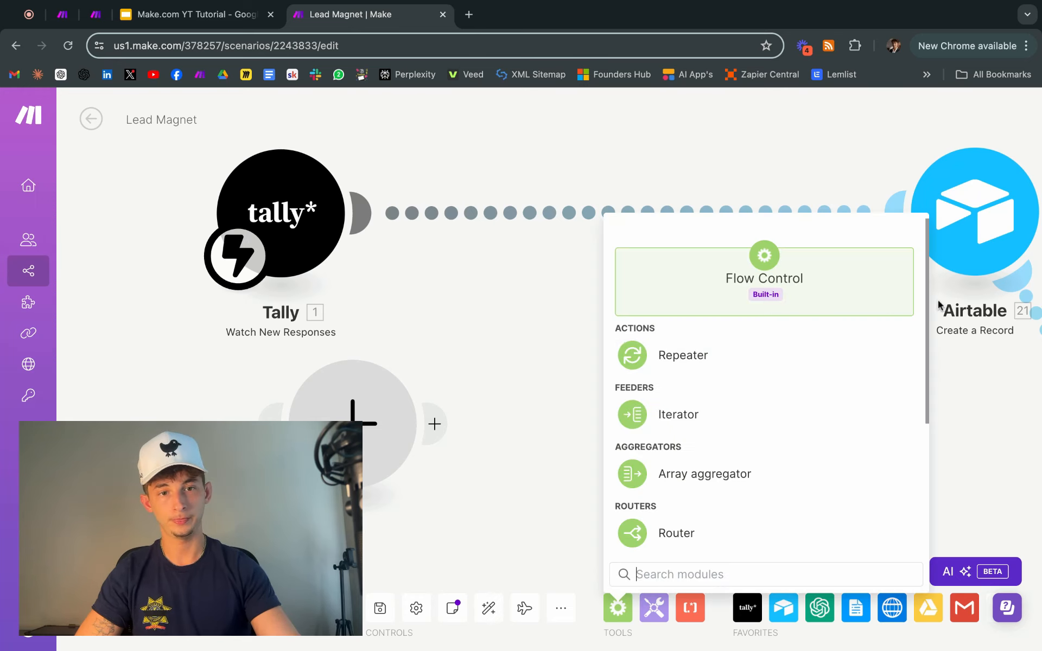
{"action": "scroll", "coordinate": [868, 379], "scroll_direction": "down", "scroll_amount": 5}
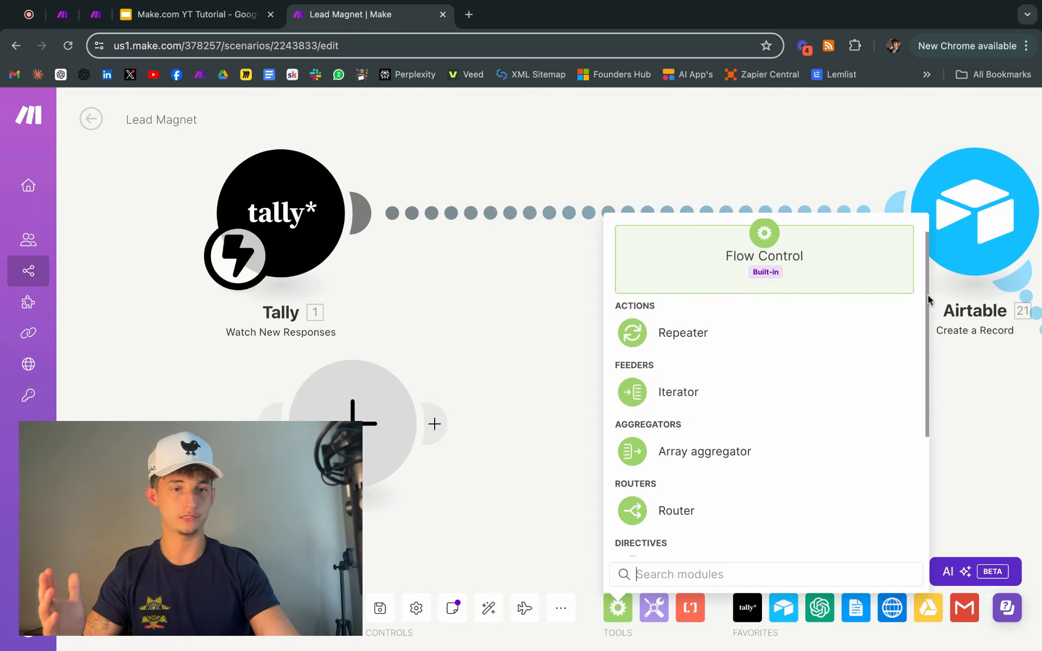
{"action": "scroll", "coordinate": [765, 380], "scroll_direction": "up", "scroll_amount": 5}
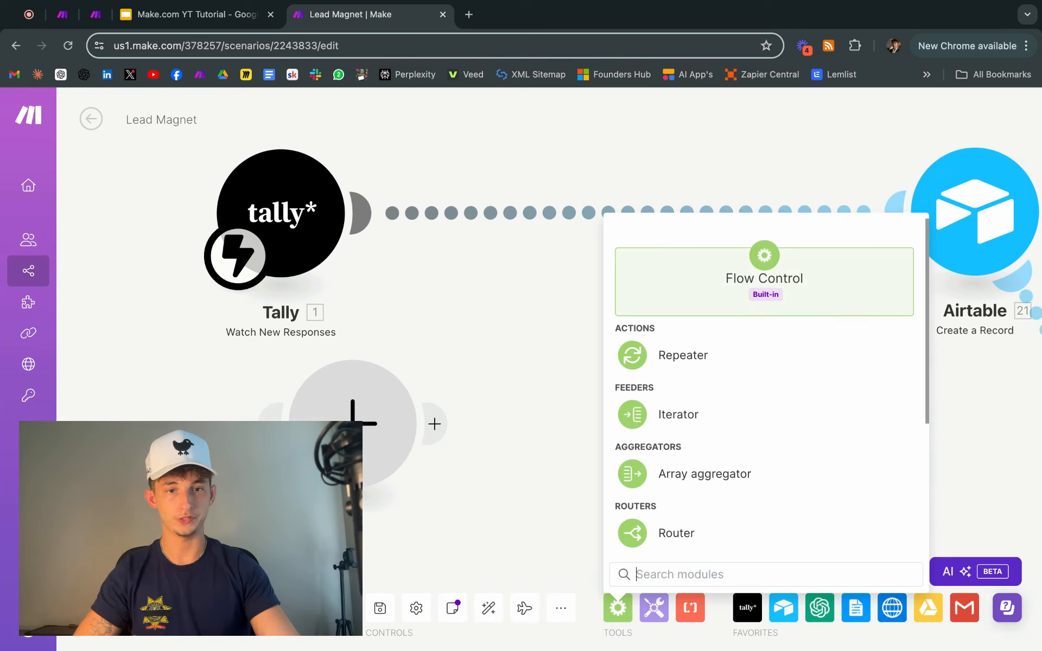
{"action": "scroll", "coordinate": [765, 379], "scroll_direction": "down", "scroll_amount": 3}
{"action": "scroll", "coordinate": [765, 379], "scroll_direction": "down", "scroll_amount": 3}
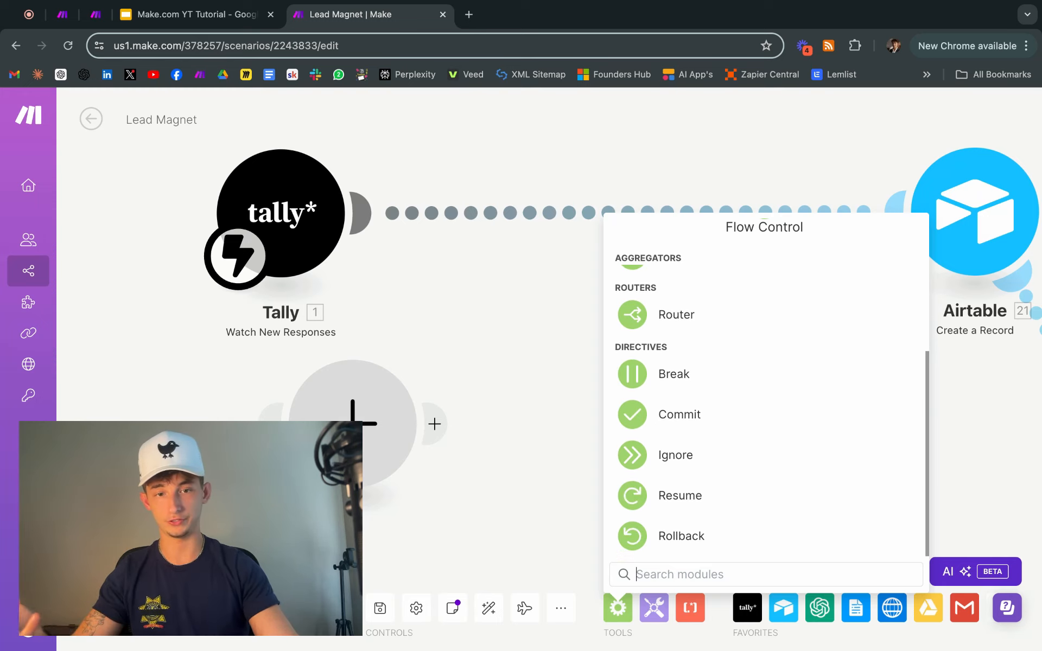
{"action": "scroll", "coordinate": [705, 499], "scroll_direction": "up", "scroll_amount": 3}
{"action": "scroll", "coordinate": [701, 455], "scroll_direction": "up", "scroll_amount": 2}
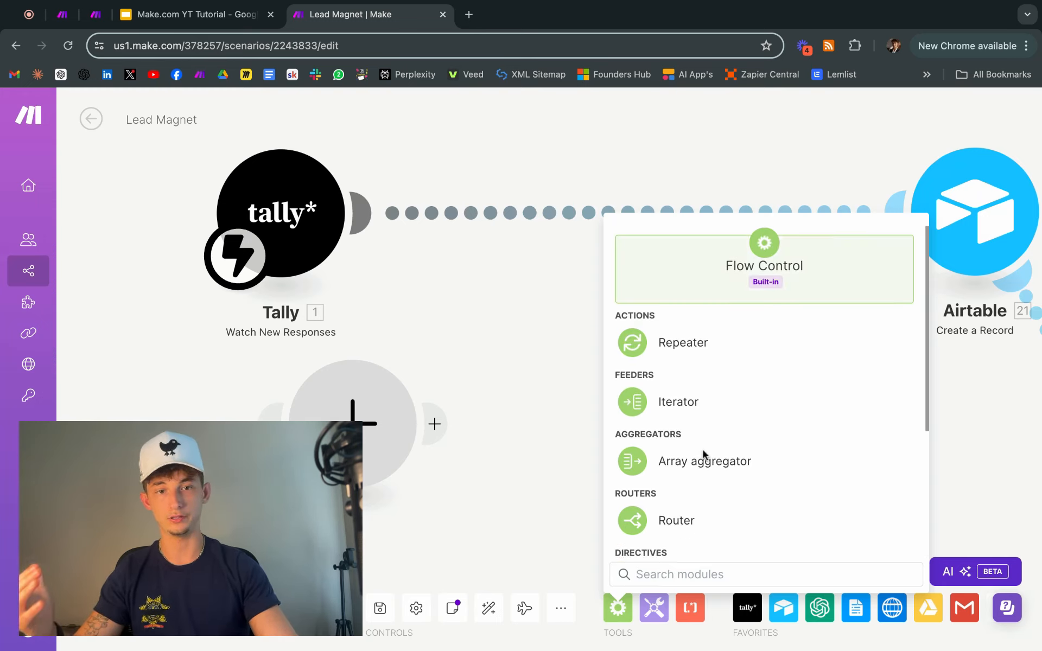
{"action": "scroll", "coordinate": [705, 456], "scroll_direction": "down", "scroll_amount": 4}
Look through the built-in Tools modules, including its triggers, actions, aggregators and transformers, and close the list without adding one
{"action": "left_click", "coordinate": [654, 608]}
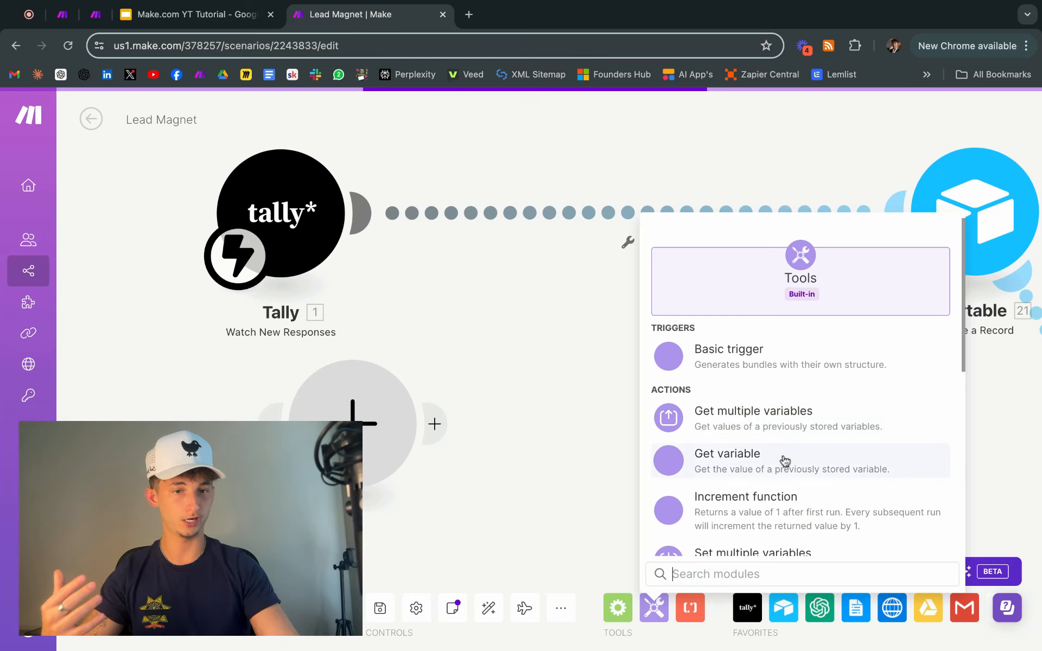
{"action": "scroll", "coordinate": [792, 464], "scroll_direction": "down", "scroll_amount": 2}
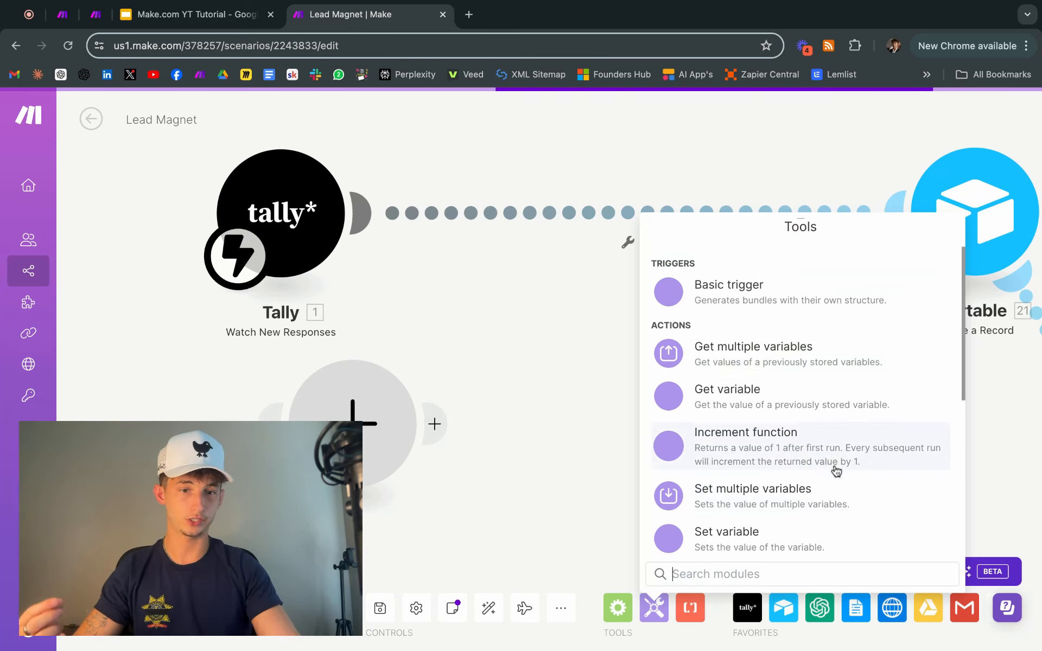
{"action": "scroll", "coordinate": [836, 471], "scroll_direction": "down", "scroll_amount": 6}
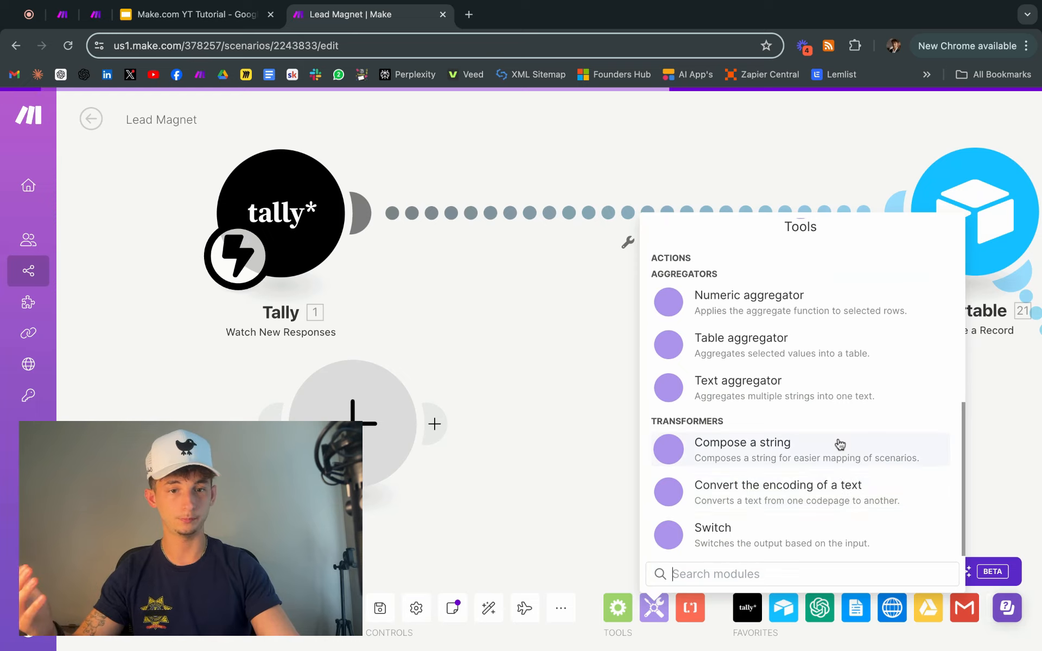
{"action": "left_click", "coordinate": [530, 510]}
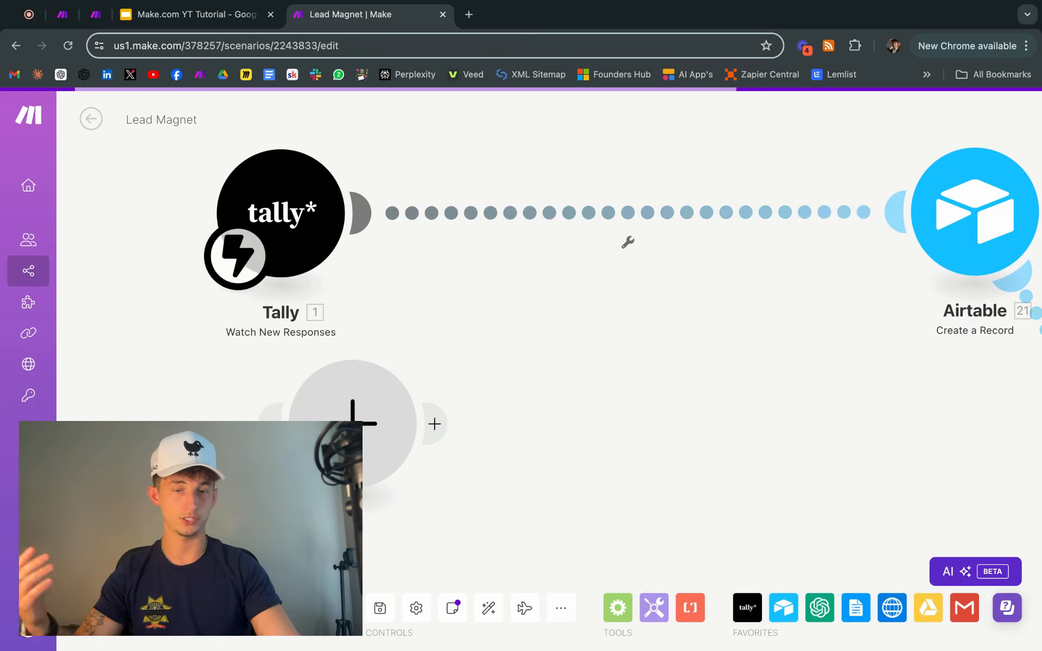
Switch to the Google Slides presentation, present the Tools for Automation slide, and return to the Lead Magnet scenario in Make
{"action": "left_click", "coordinate": [195, 15]}
{"action": "left_click", "coordinate": [855, 113]}
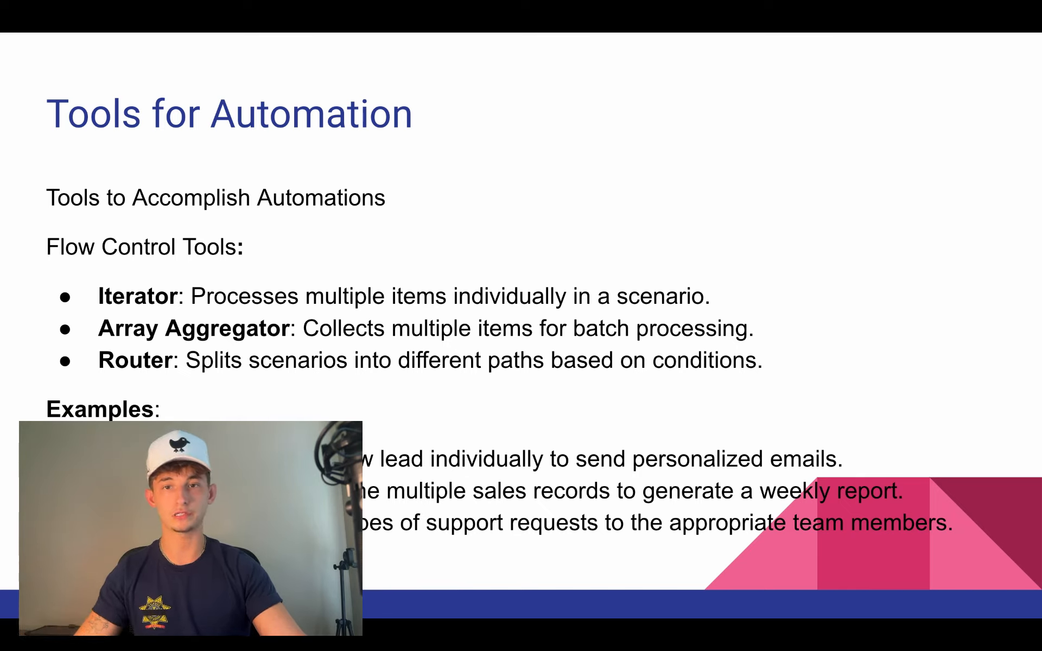
{"action": "key", "text": "Escape"}
{"action": "key", "text": "ctrl+Tab"}
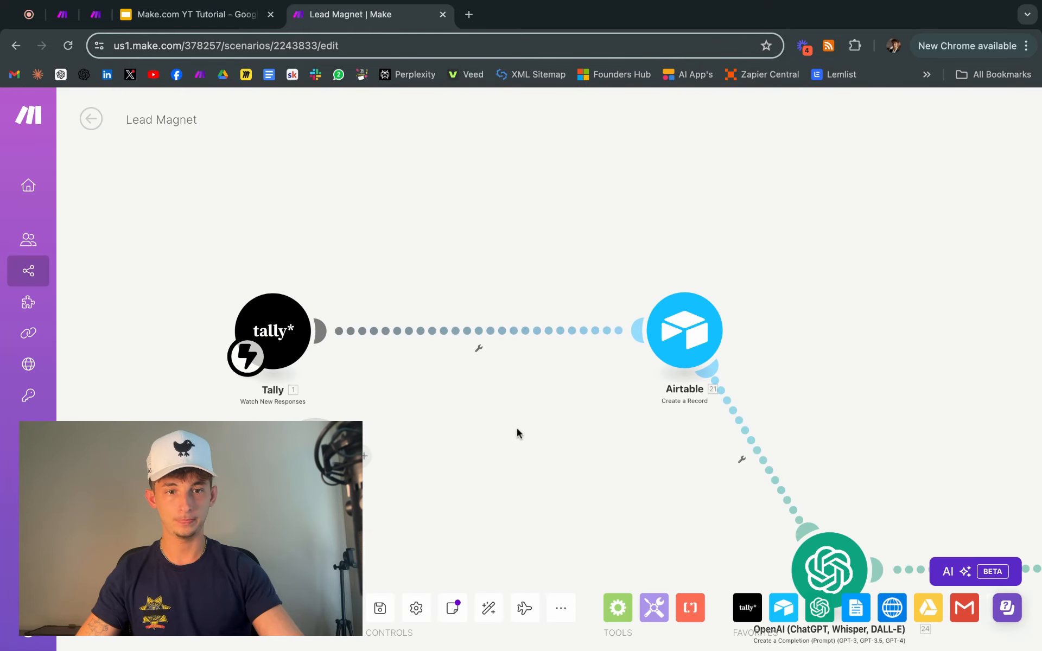
Examine the Lead Magnet scenario's module chain from Tally through Airtable, OpenAI, Documint, HTTP and Google Drive to Gmail
{"action": "scroll", "coordinate": [517, 428], "scroll_direction": "down", "scroll_amount": 2}
{"action": "left_click_drag", "start_coordinate": [666, 574], "coordinate": [456, 439]}
{"action": "left_click_drag", "start_coordinate": [986, 245], "coordinate": [680, 260]}
{"action": "scroll", "coordinate": [600, 282], "scroll_direction": "down", "scroll_amount": 2}
{"action": "left_click_drag", "start_coordinate": [600, 282], "coordinate": [466, 296]}
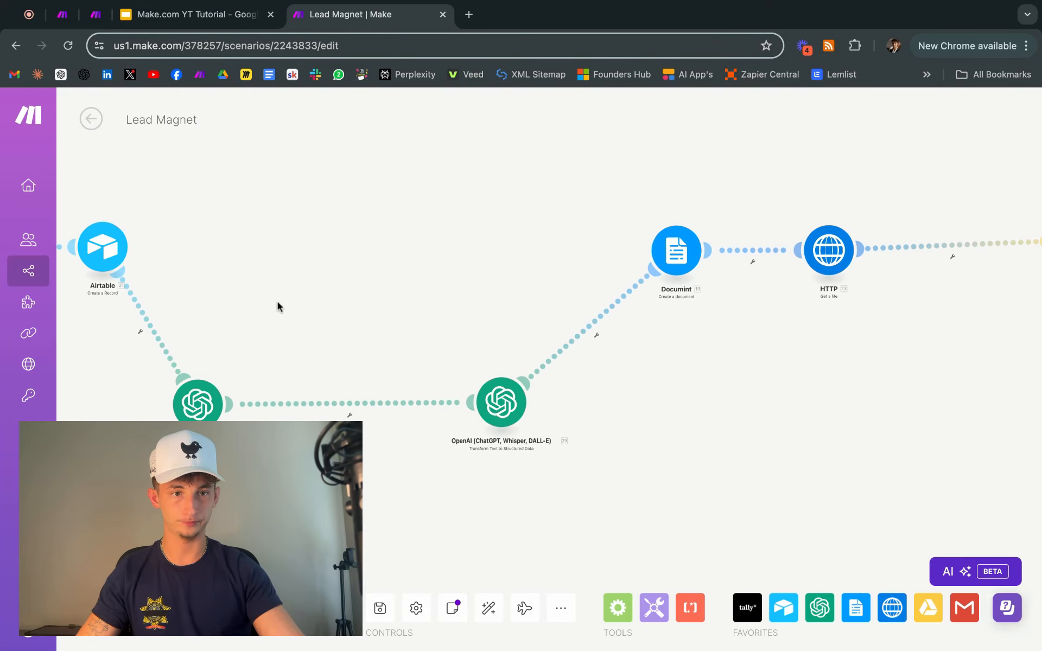
{"action": "scroll", "coordinate": [476, 270], "scroll_direction": "right", "scroll_amount": 10}
{"action": "scroll", "coordinate": [546, 389], "scroll_direction": "left", "scroll_amount": 6}
{"action": "scroll", "coordinate": [451, 372], "scroll_direction": "right", "scroll_amount": 4}
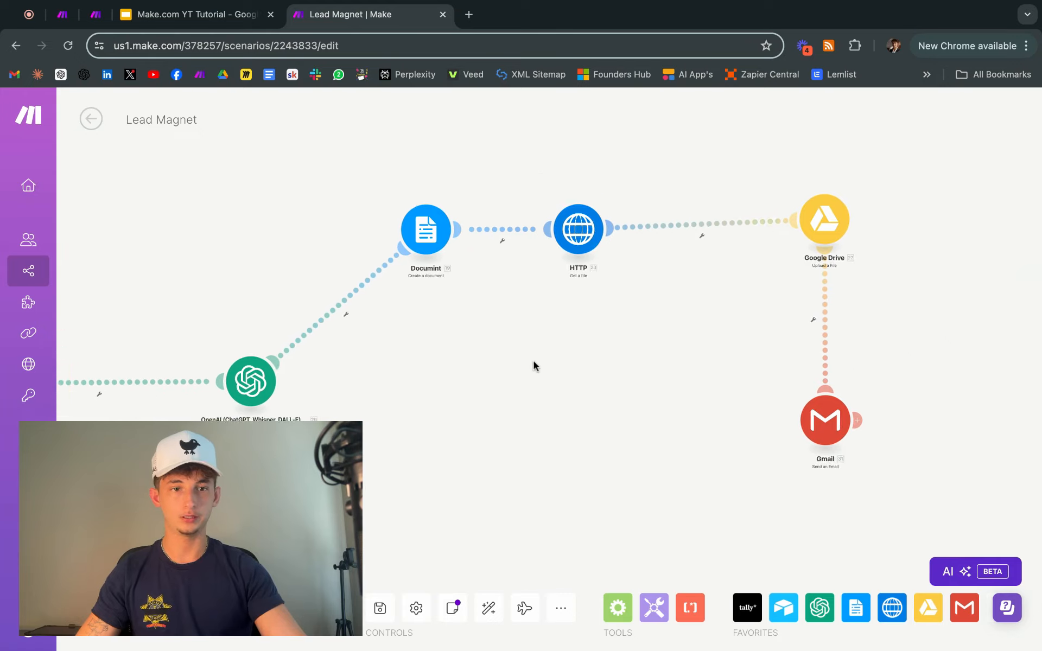
Add a router between the Tally and Airtable modules, place it midway between them, and give it a second route
{"action": "scroll", "coordinate": [474, 311], "scroll_direction": "left", "scroll_amount": 10}
{"action": "scroll", "coordinate": [651, 339], "scroll_direction": "right", "scroll_amount": 2}
{"action": "scroll", "coordinate": [312, 339], "scroll_direction": "up", "scroll_amount": 3}
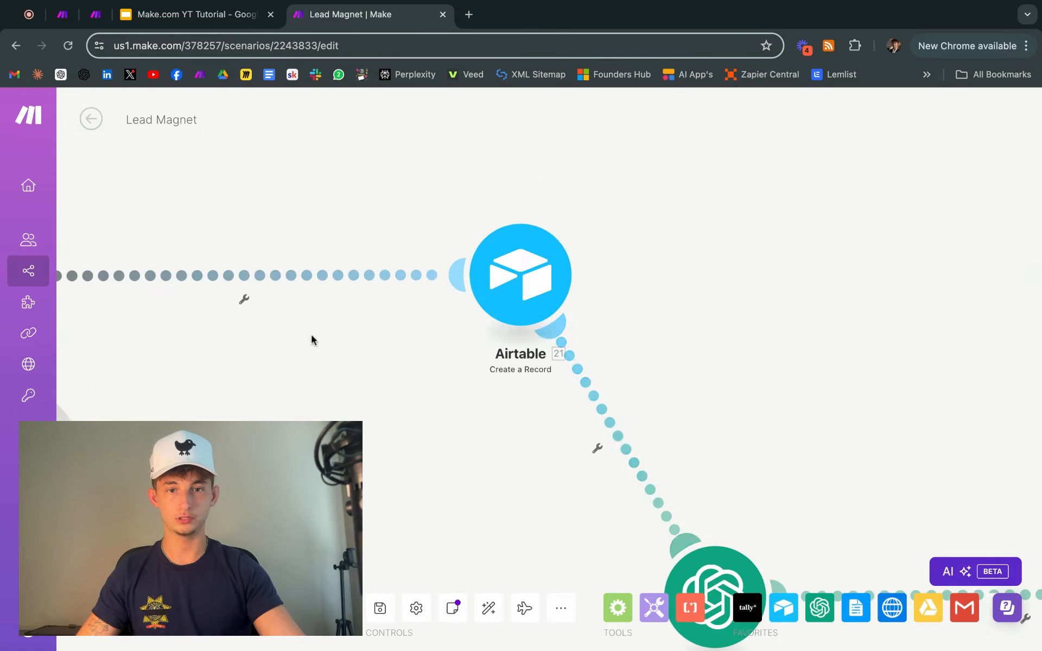
{"action": "scroll", "coordinate": [312, 339], "scroll_direction": "left", "scroll_amount": 10}
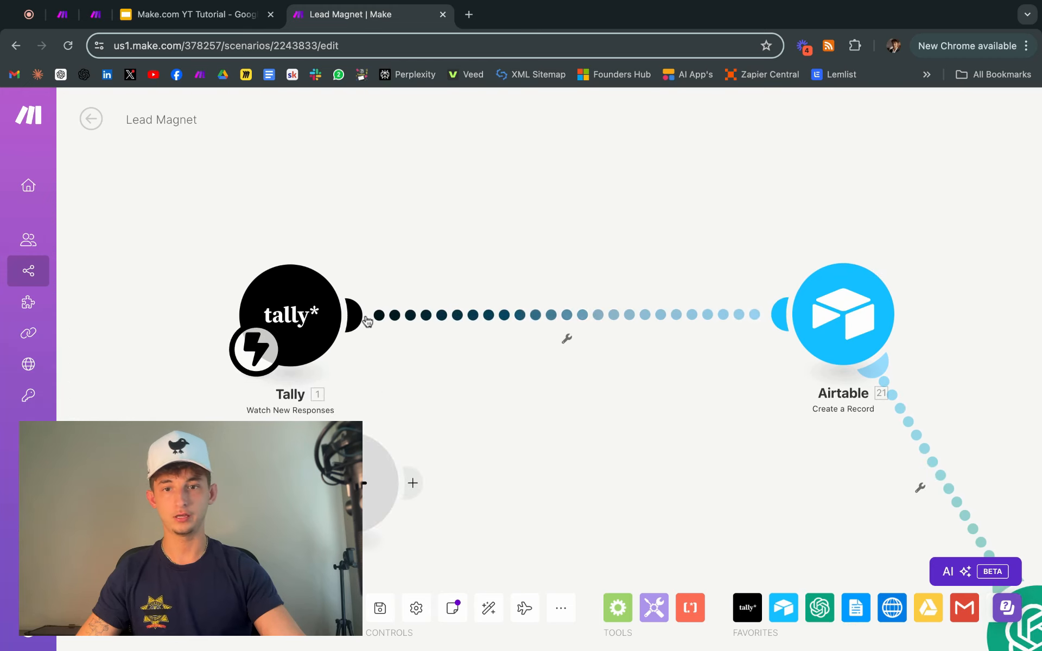
{"action": "right_click", "coordinate": [532, 319]}
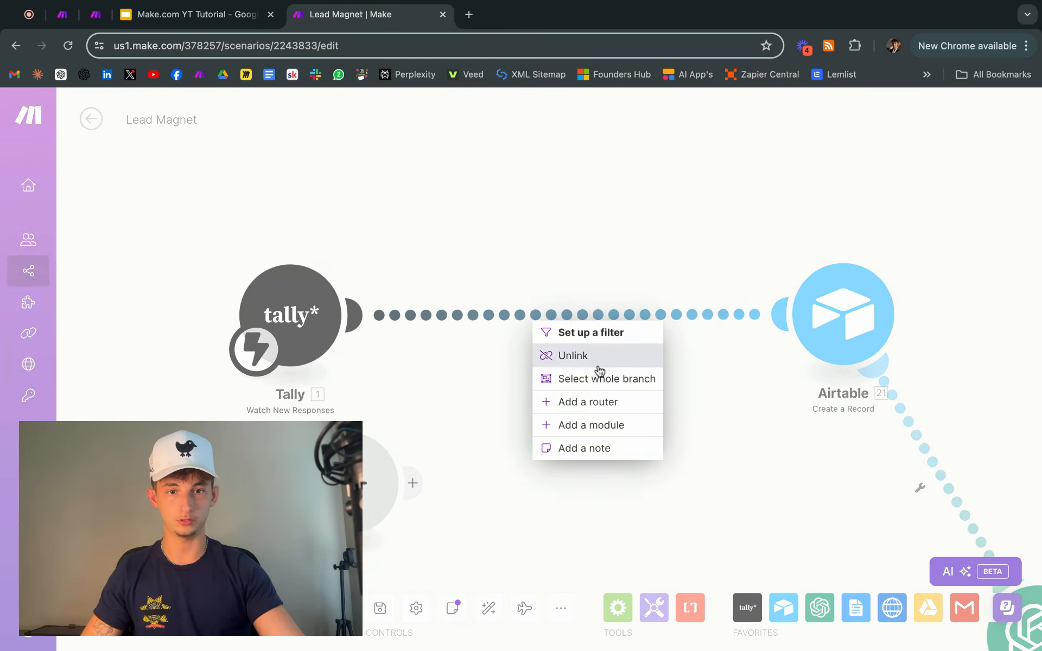
{"action": "left_click", "coordinate": [587, 406]}
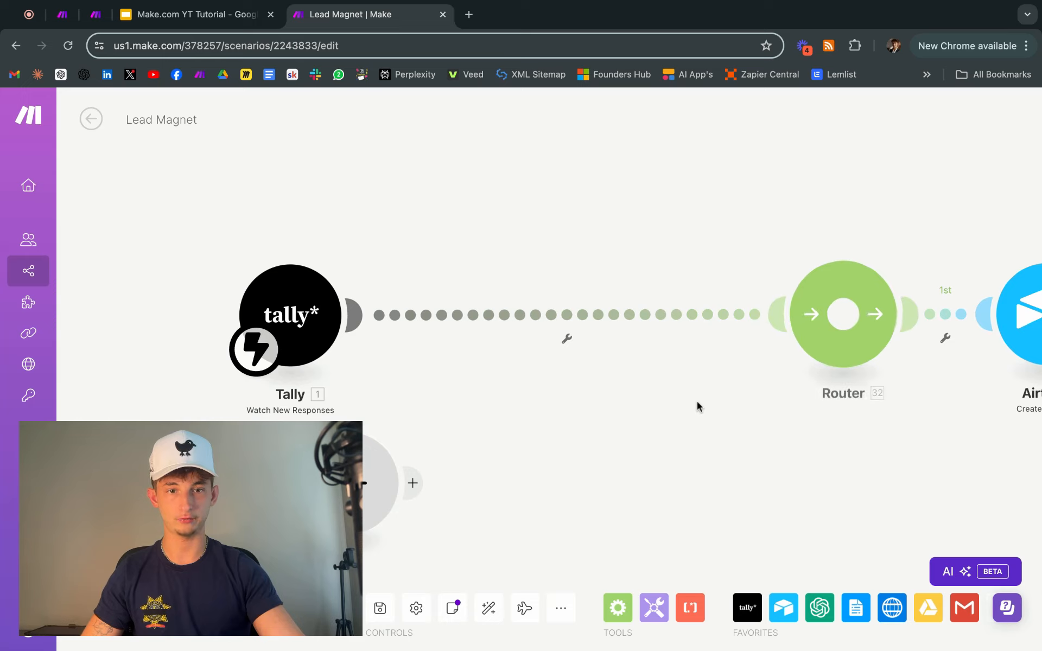
{"action": "left_click_drag", "start_coordinate": [830, 344], "coordinate": [631, 343]}
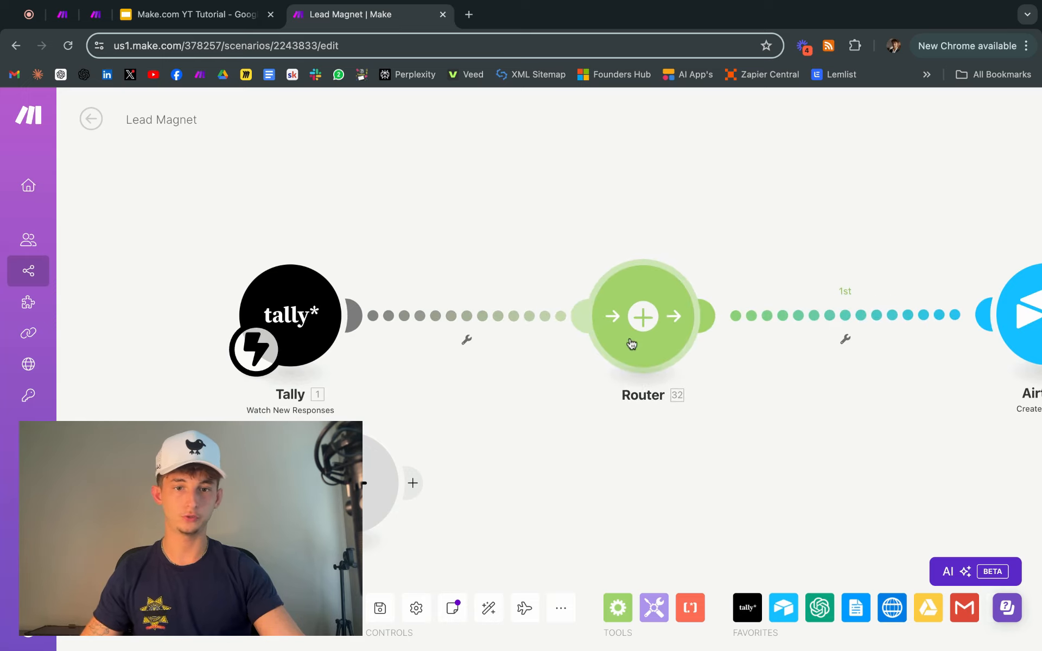
{"action": "left_click", "coordinate": [631, 343]}
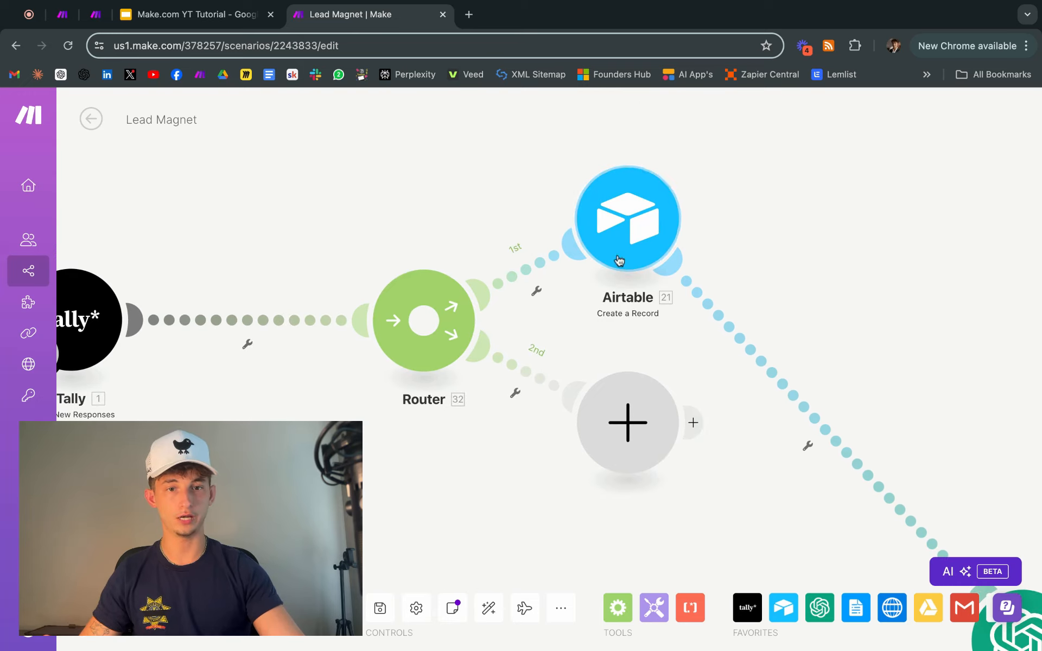
Review the branched scenario along both router routes and check the empty module on the second route without choosing an app
{"action": "scroll", "coordinate": [651, 288], "scroll_direction": "right", "scroll_amount": 5}
{"action": "scroll", "coordinate": [791, 382], "scroll_direction": "right", "scroll_amount": 5}
{"action": "scroll", "coordinate": [788, 376], "scroll_direction": "up", "scroll_amount": 3}
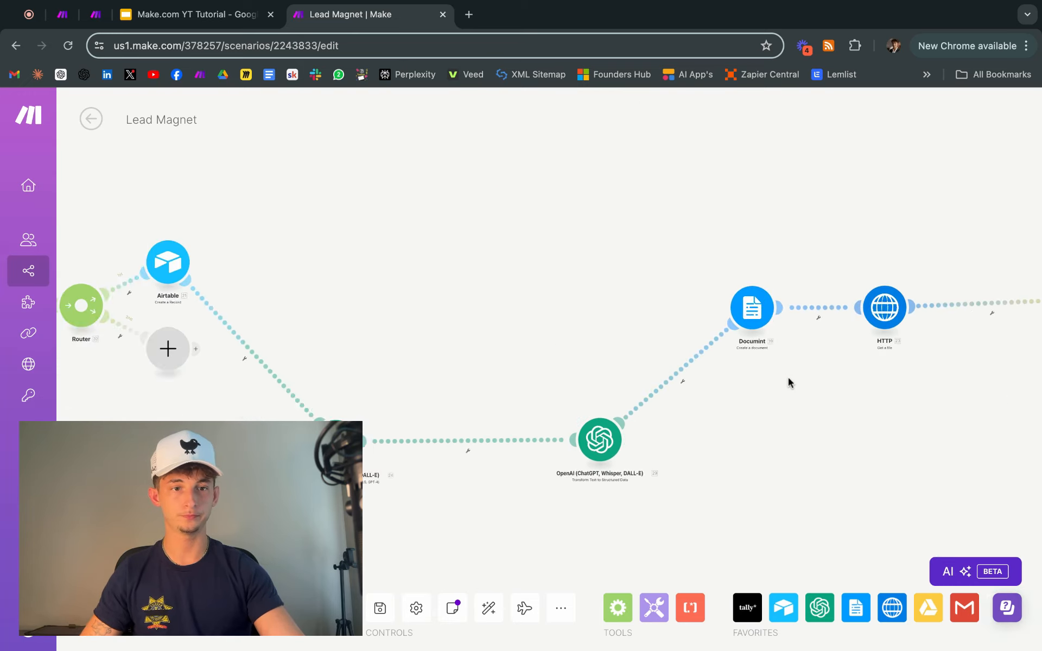
{"action": "scroll", "coordinate": [539, 341], "scroll_direction": "left", "scroll_amount": 10}
{"action": "scroll", "coordinate": [402, 465], "scroll_direction": "down", "scroll_amount": 3}
{"action": "scroll", "coordinate": [567, 491], "scroll_direction": "down", "scroll_amount": 2}
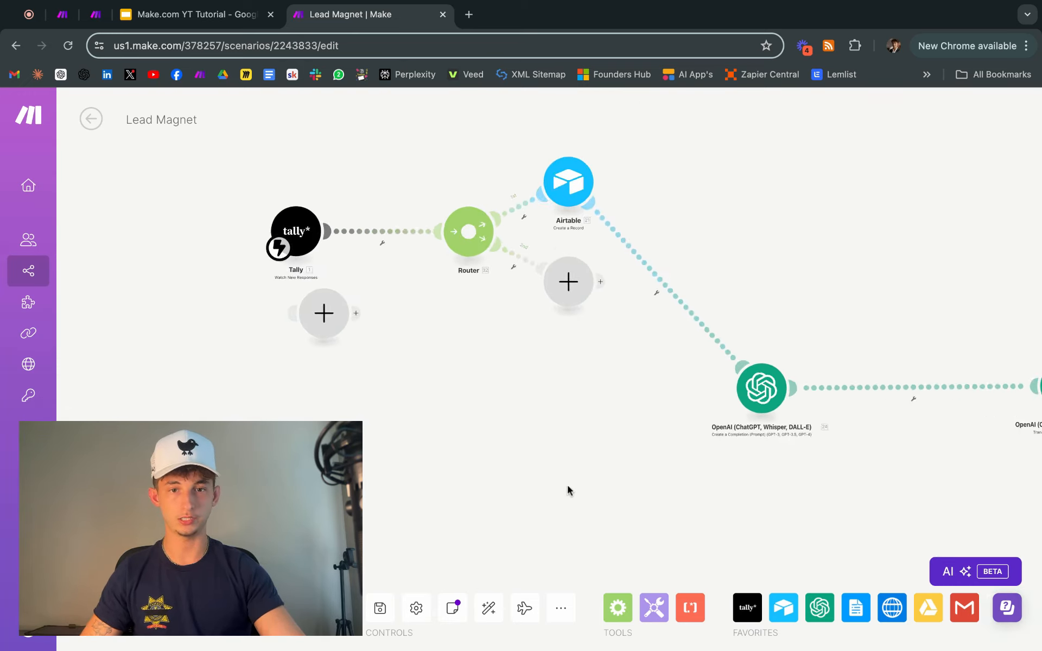
{"action": "scroll", "coordinate": [441, 389], "scroll_direction": "up", "scroll_amount": 2}
{"action": "scroll", "coordinate": [380, 445], "scroll_direction": "up", "scroll_amount": 5}
{"action": "scroll", "coordinate": [295, 360], "scroll_direction": "up", "scroll_amount": 2}
{"action": "scroll", "coordinate": [387, 318], "scroll_direction": "left", "scroll_amount": 3}
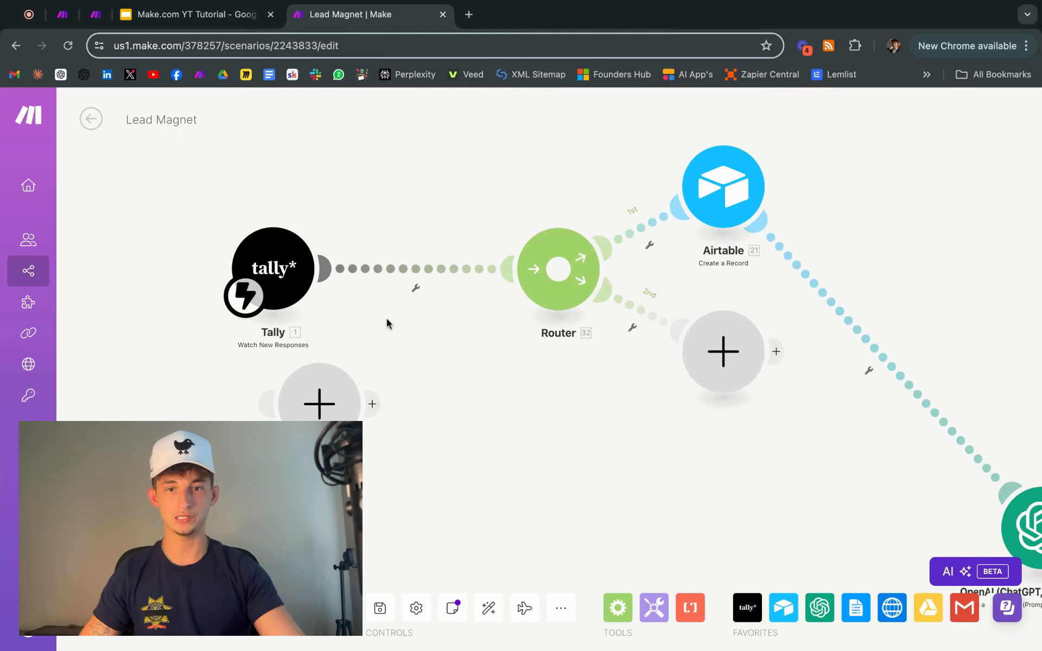
{"action": "left_click", "coordinate": [728, 364]}
{"action": "left_click", "coordinate": [598, 469]}
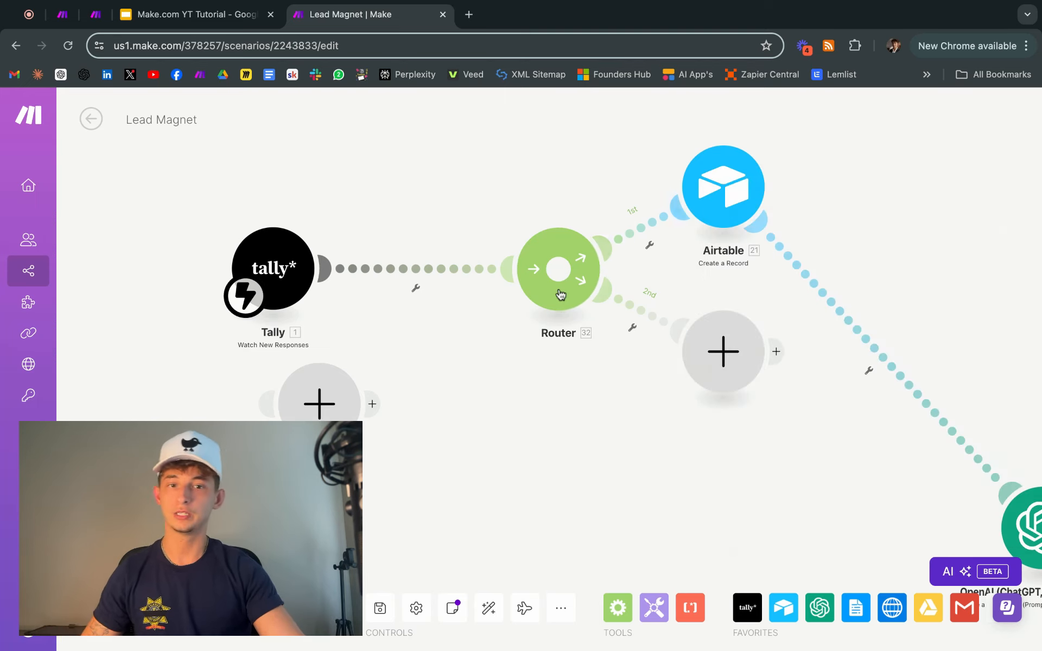
Set up a filter on the router's second route and label it "Filter Name"
{"action": "left_click", "coordinate": [636, 330]}
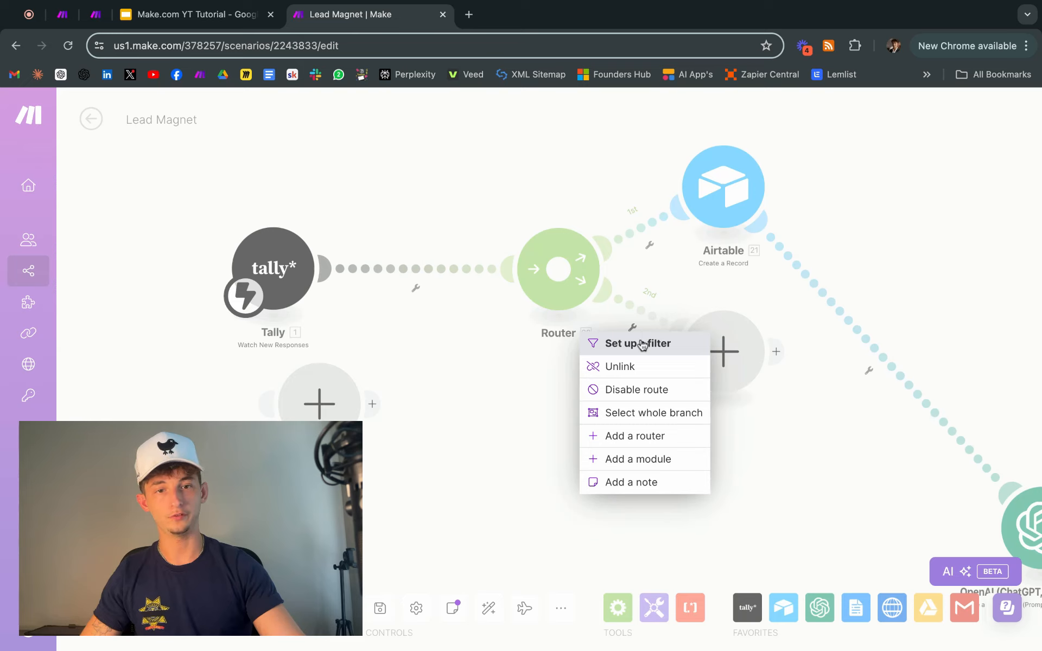
{"action": "left_click", "coordinate": [620, 341]}
{"action": "left_click", "coordinate": [725, 203]}
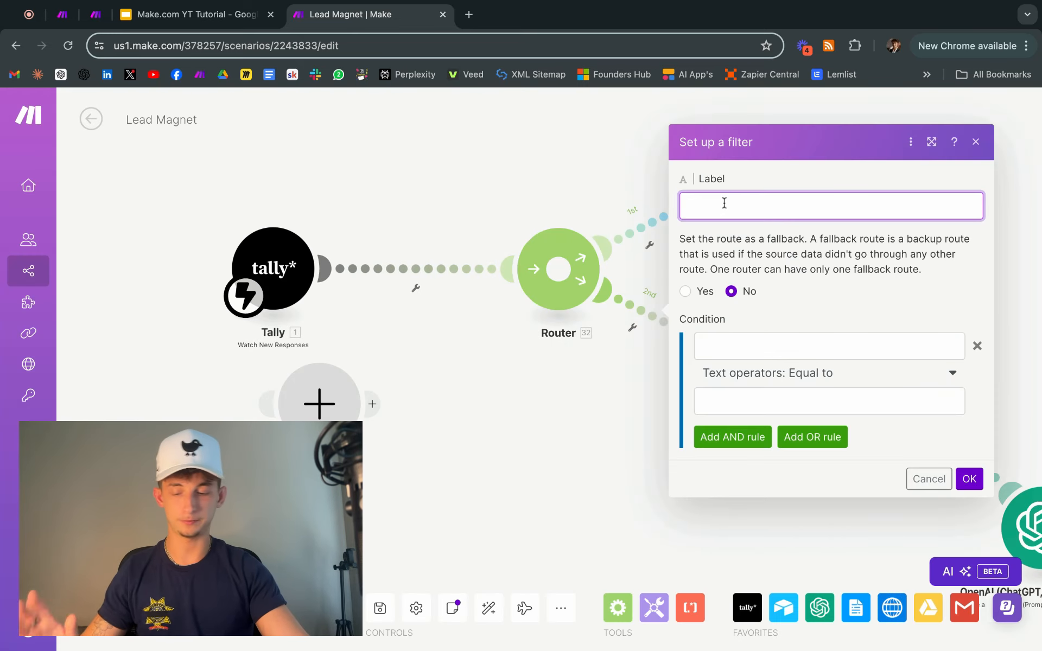
{"action": "type", "text": "Filter Name"}
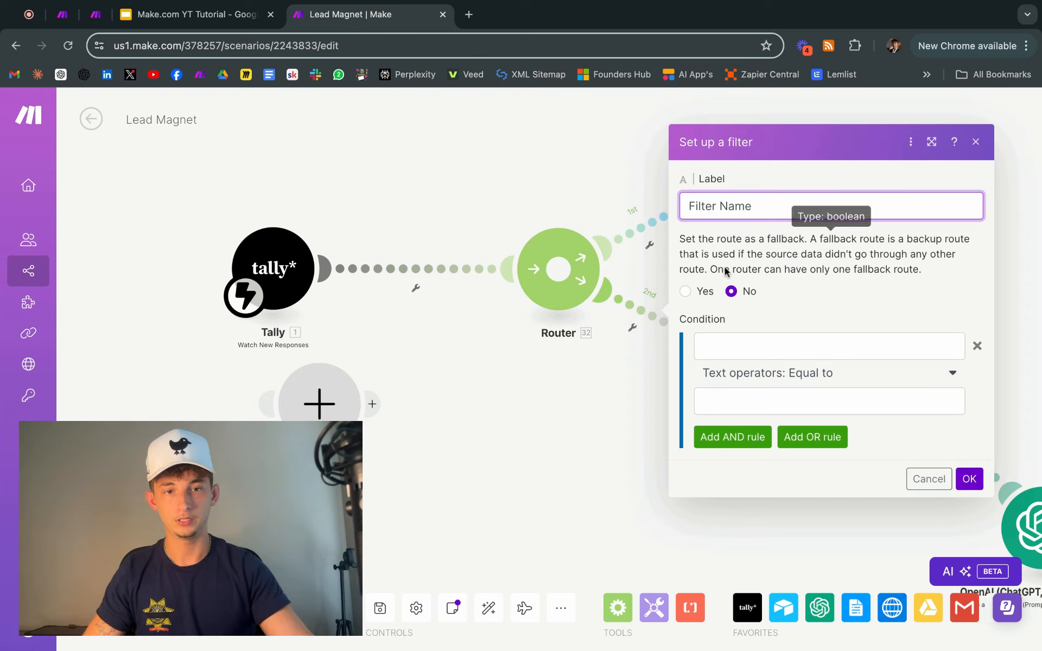
Set the filter condition to Tally's question_q5YbRG (INPUT_TEXT) field with the basic operator Does not exist, and save the filter
{"action": "left_click", "coordinate": [812, 339]}
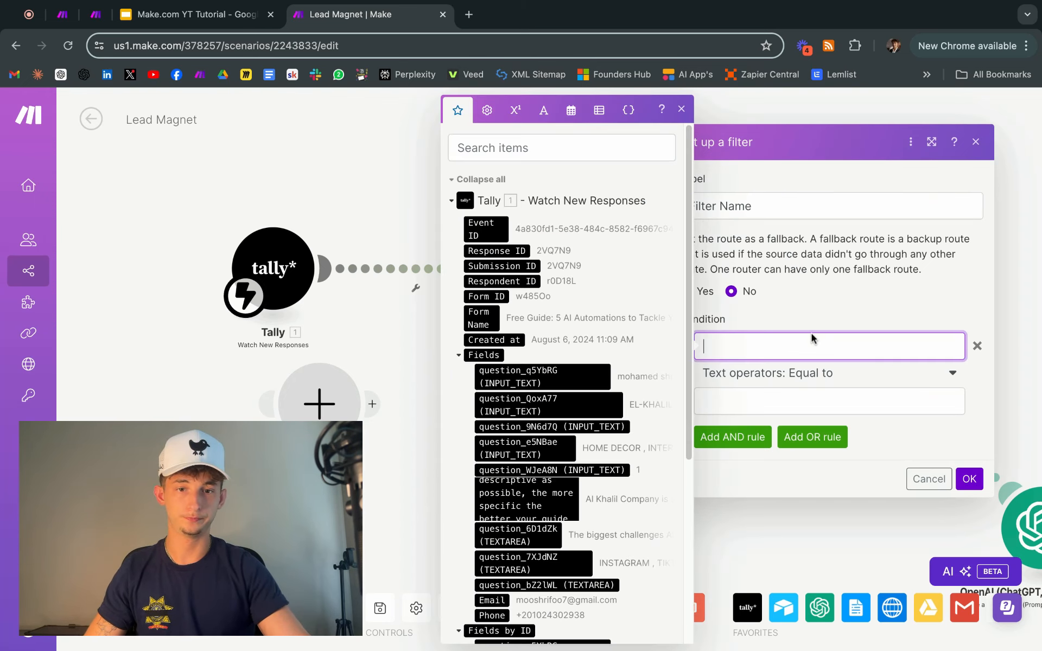
{"action": "scroll", "coordinate": [638, 375], "scroll_direction": "down", "scroll_amount": 3}
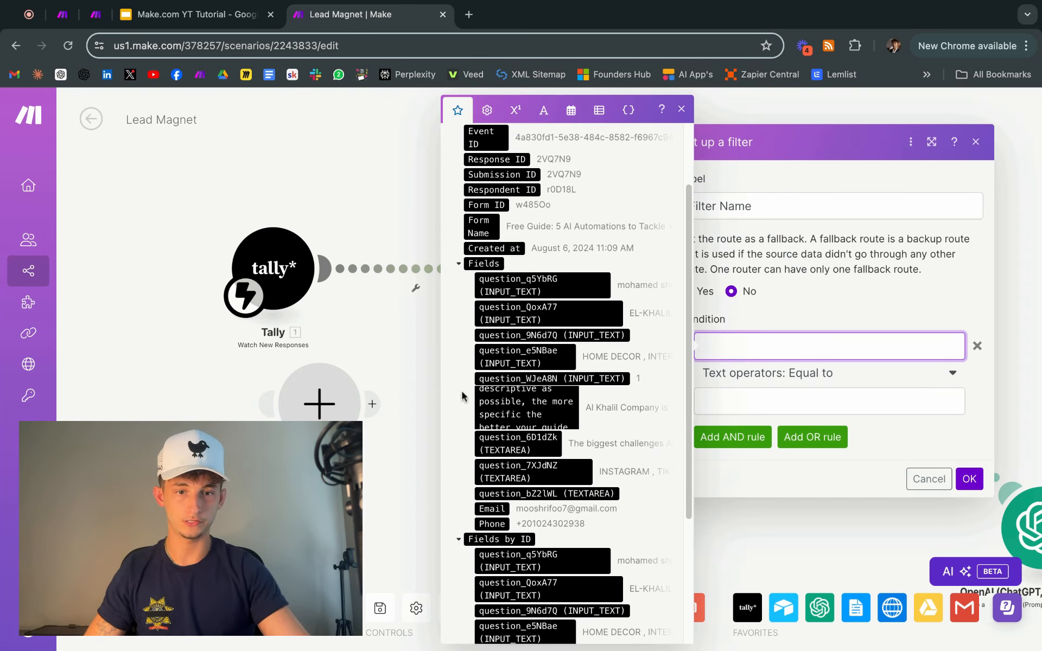
{"action": "scroll", "coordinate": [505, 325], "scroll_direction": "up", "scroll_amount": 3}
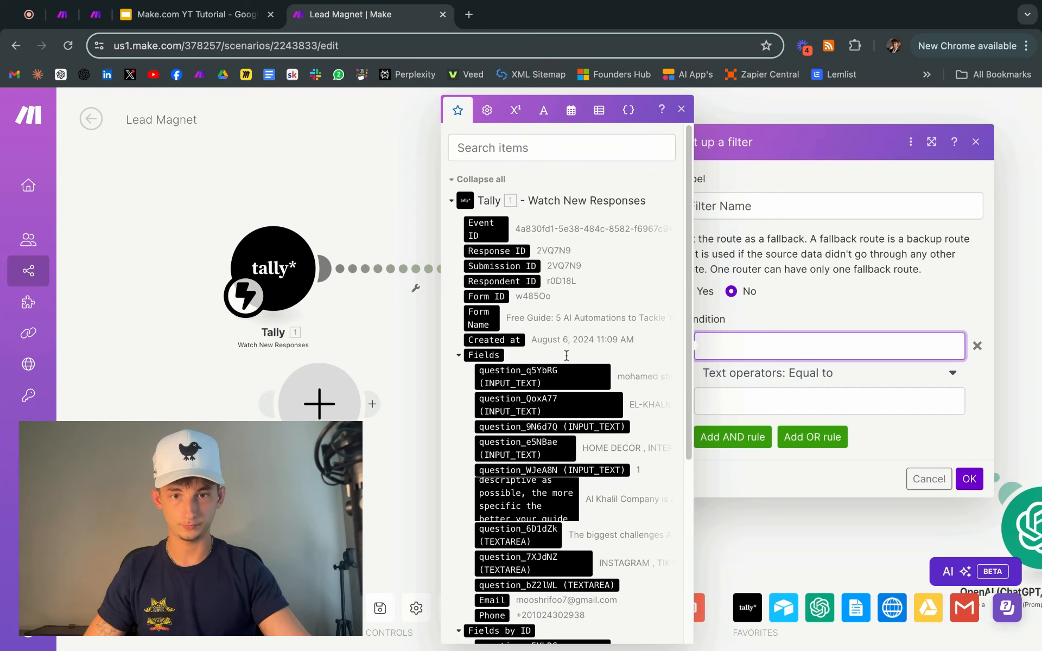
{"action": "scroll", "coordinate": [542, 298], "scroll_direction": "down", "scroll_amount": 3}
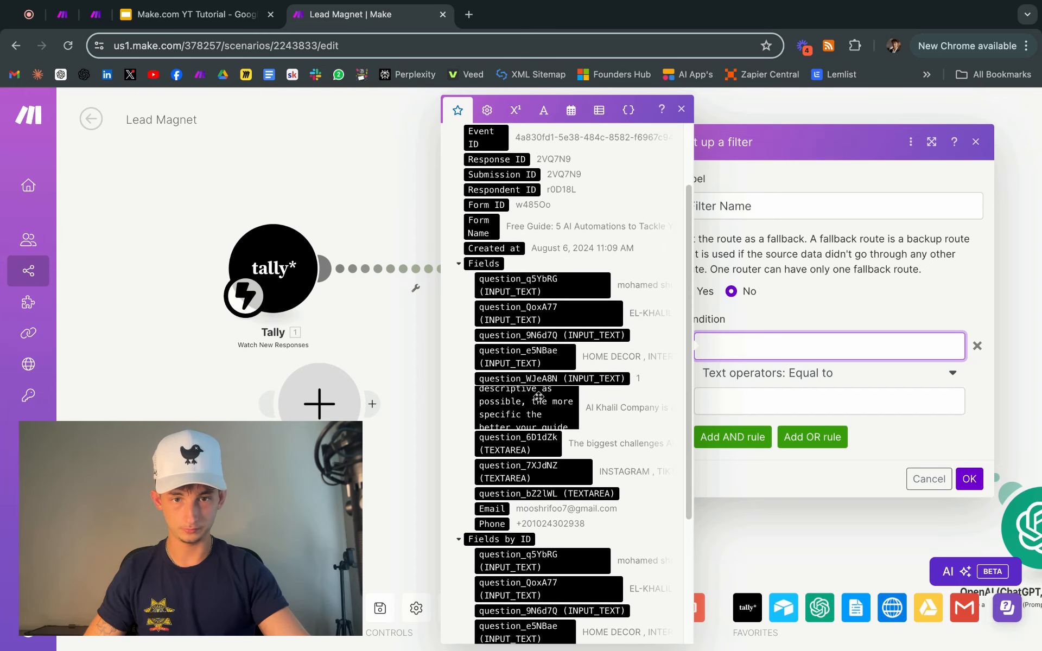
{"action": "left_click", "coordinate": [544, 294]}
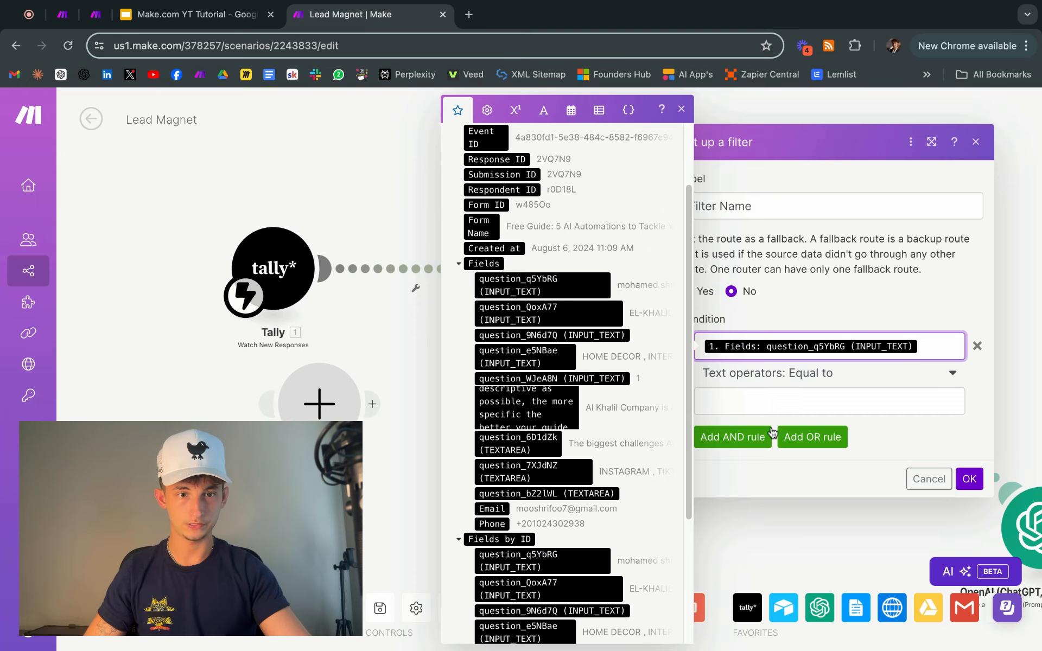
{"action": "left_click", "coordinate": [763, 399]}
{"action": "left_click", "coordinate": [838, 386]}
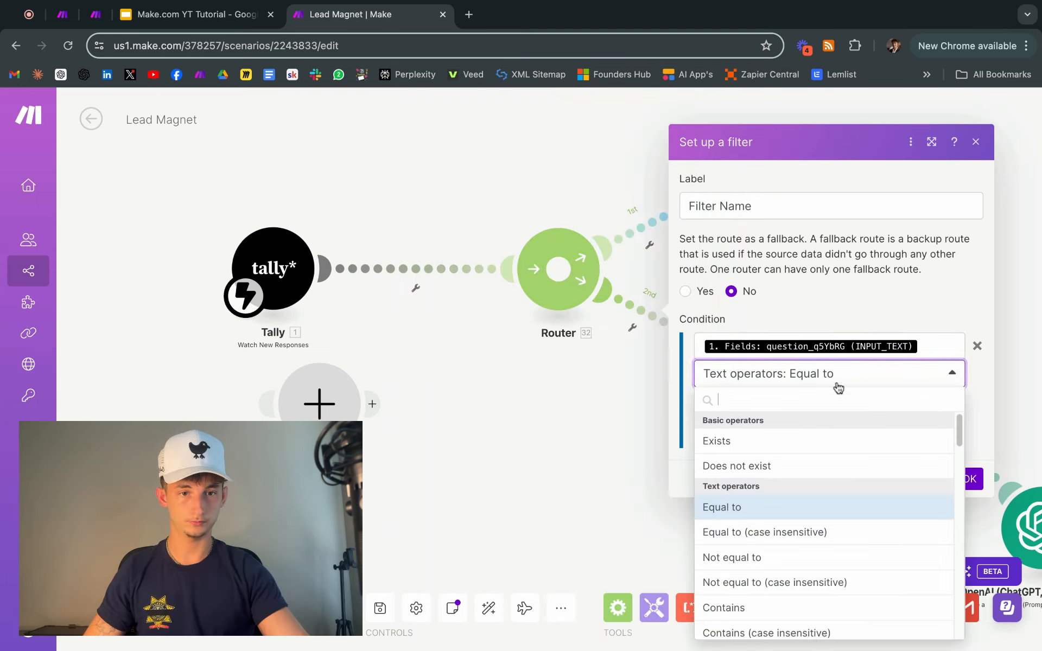
{"action": "left_click", "coordinate": [756, 465]}
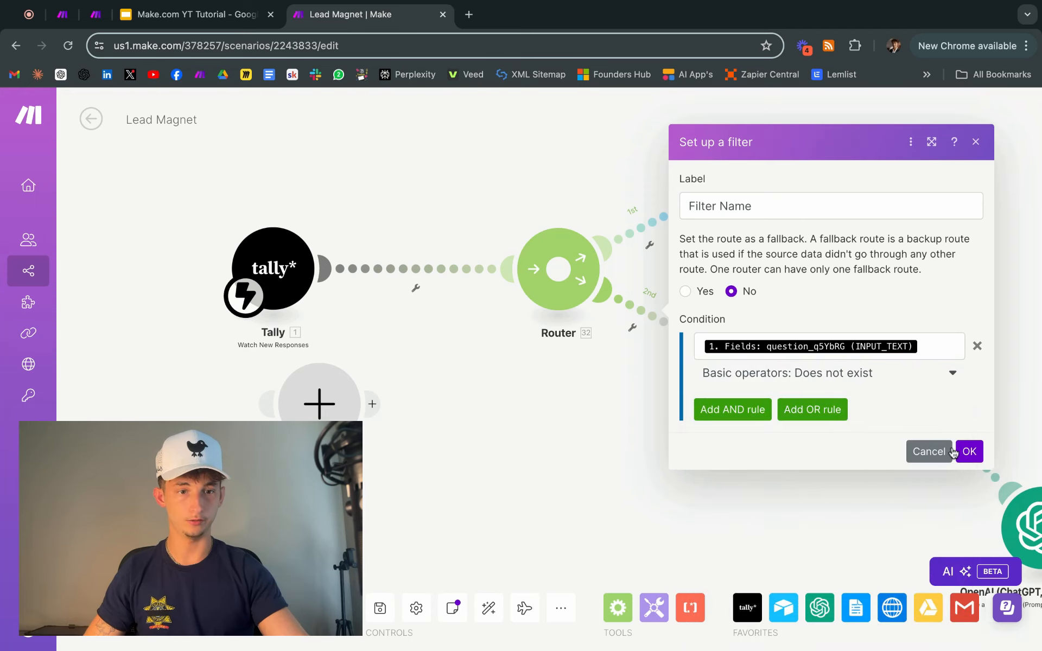
{"action": "left_click", "coordinate": [968, 451]}
Move the second route's empty module down and farther from the router to lengthen the filtered connection
{"action": "left_click_drag", "start_coordinate": [721, 456], "coordinate": [523, 434]}
{"action": "scroll", "coordinate": [488, 347], "scroll_direction": "up", "scroll_amount": 3}
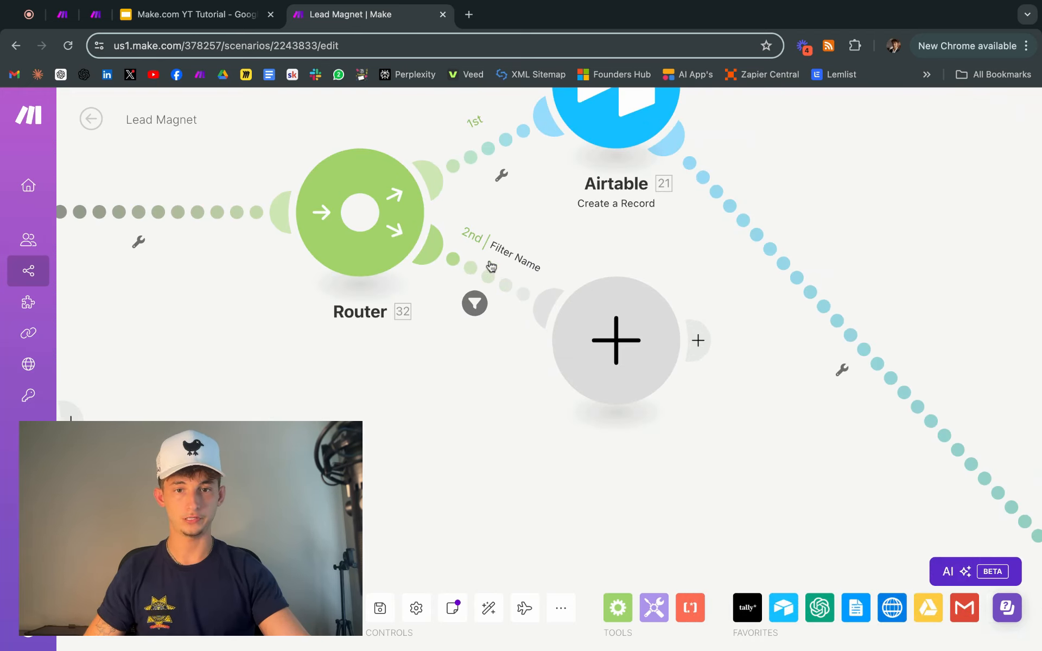
{"action": "left_click_drag", "start_coordinate": [588, 326], "coordinate": [649, 396]}
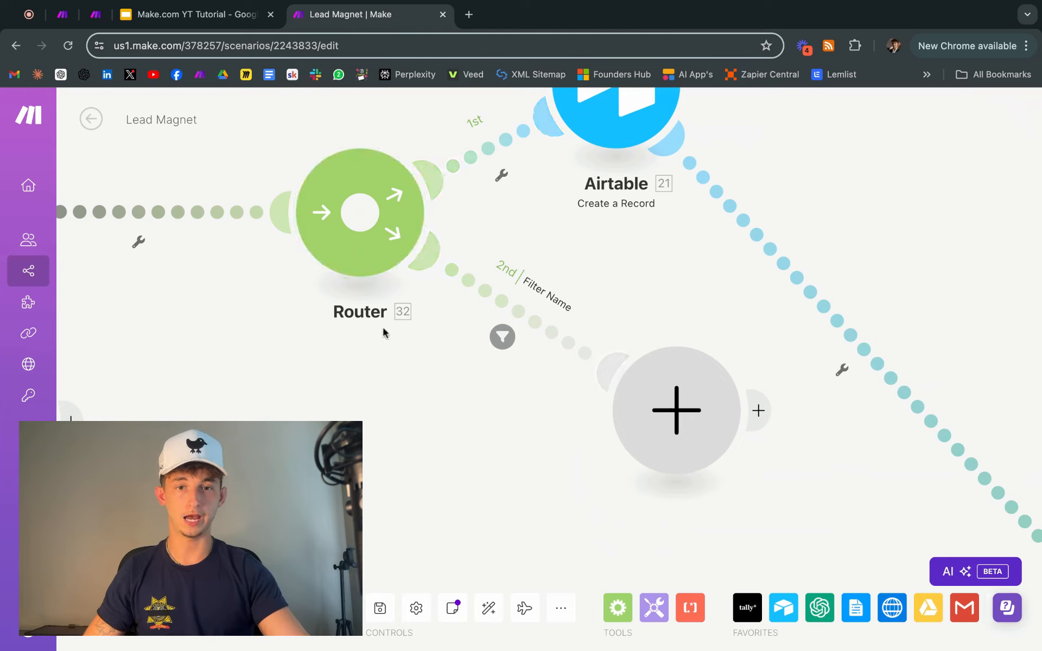
Examine the Lead Magnet scenario from the Tally trigger through both router routes and along the main branch to Gmail
{"action": "scroll", "coordinate": [312, 406], "scroll_direction": "left", "scroll_amount": 5}
{"action": "scroll", "coordinate": [312, 406], "scroll_direction": "left", "scroll_amount": 3}
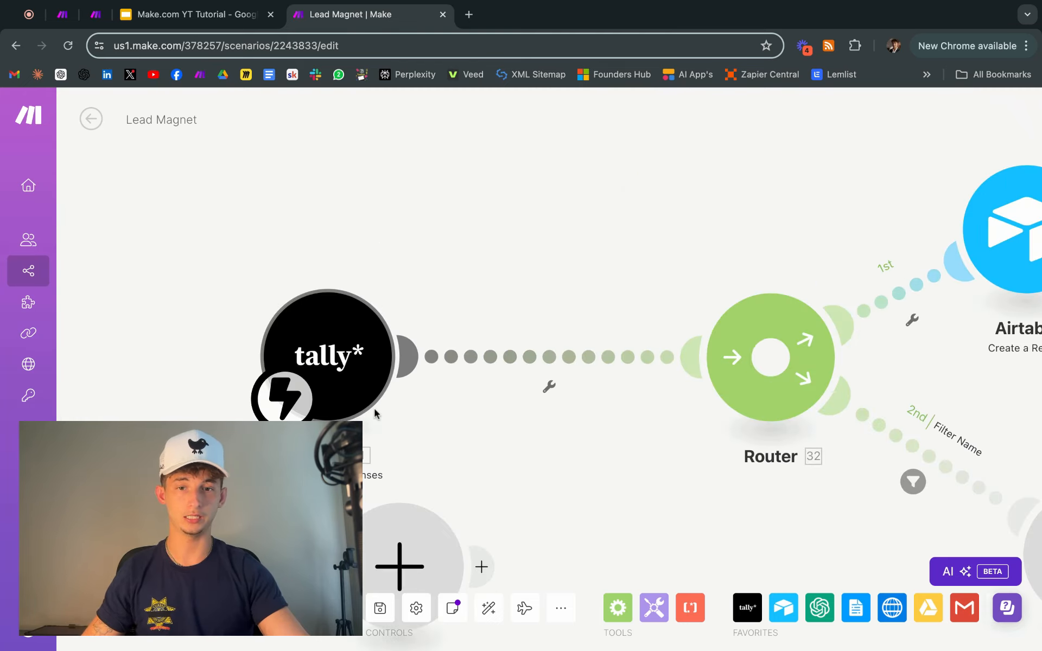
{"action": "scroll", "coordinate": [629, 529], "scroll_direction": "right", "scroll_amount": 10}
{"action": "scroll", "coordinate": [547, 501], "scroll_direction": "down", "scroll_amount": 2}
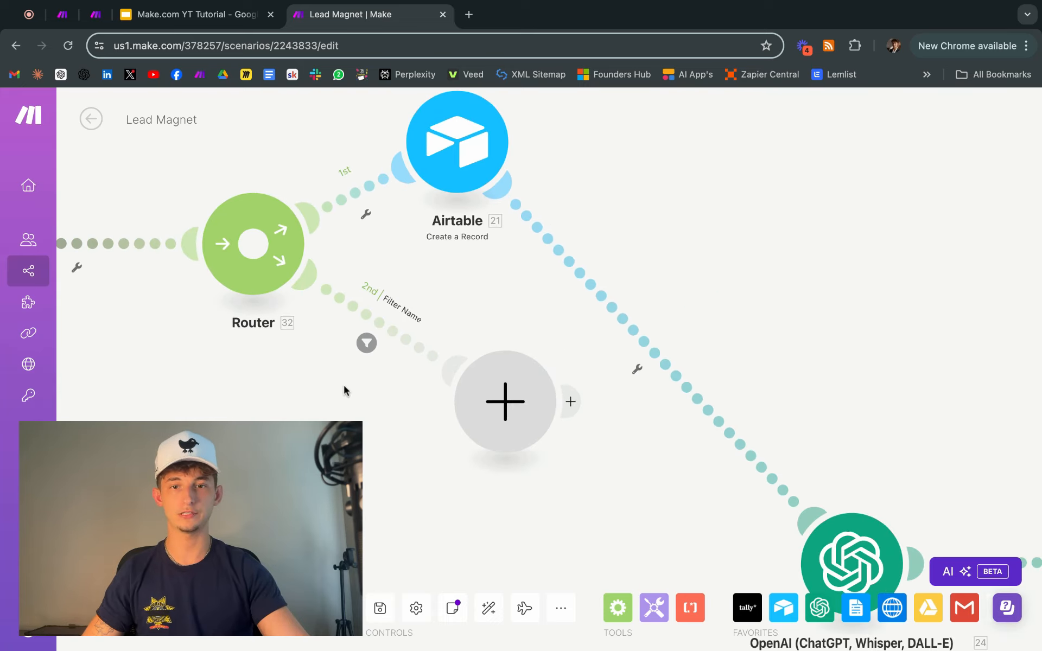
{"action": "scroll", "coordinate": [343, 391], "scroll_direction": "right", "scroll_amount": 5}
{"action": "scroll", "coordinate": [496, 494], "scroll_direction": "down", "scroll_amount": 2}
{"action": "scroll", "coordinate": [337, 221], "scroll_direction": "left", "scroll_amount": 2}
{"action": "scroll", "coordinate": [804, 372], "scroll_direction": "down", "scroll_amount": 3}
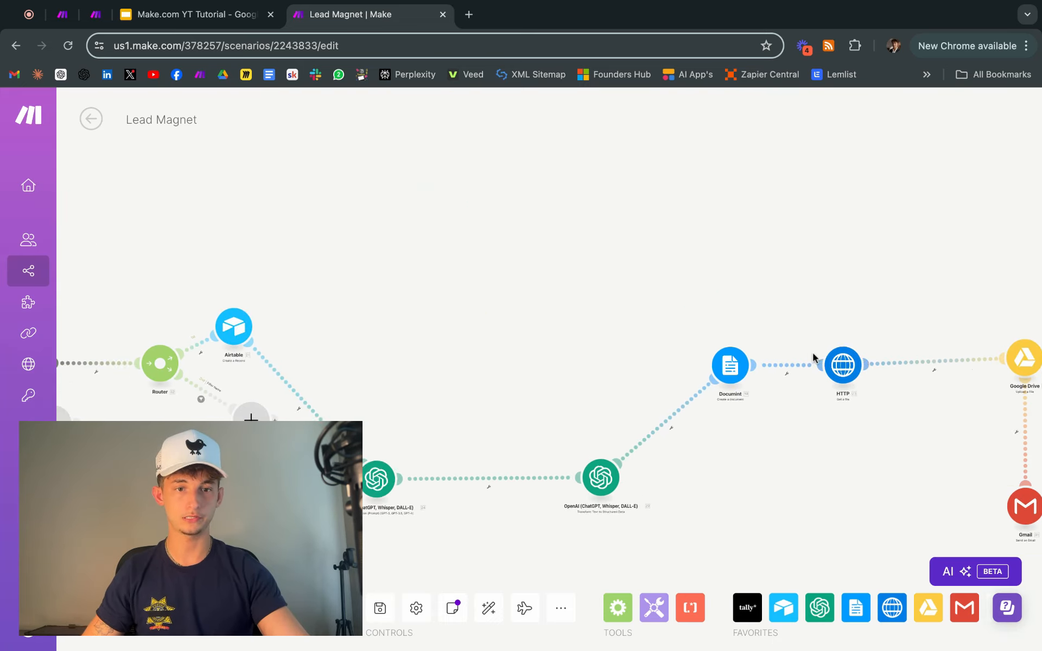
{"action": "scroll", "coordinate": [811, 355], "scroll_direction": "right", "scroll_amount": 5}
{"action": "scroll", "coordinate": [500, 277], "scroll_direction": "left", "scroll_amount": 10}
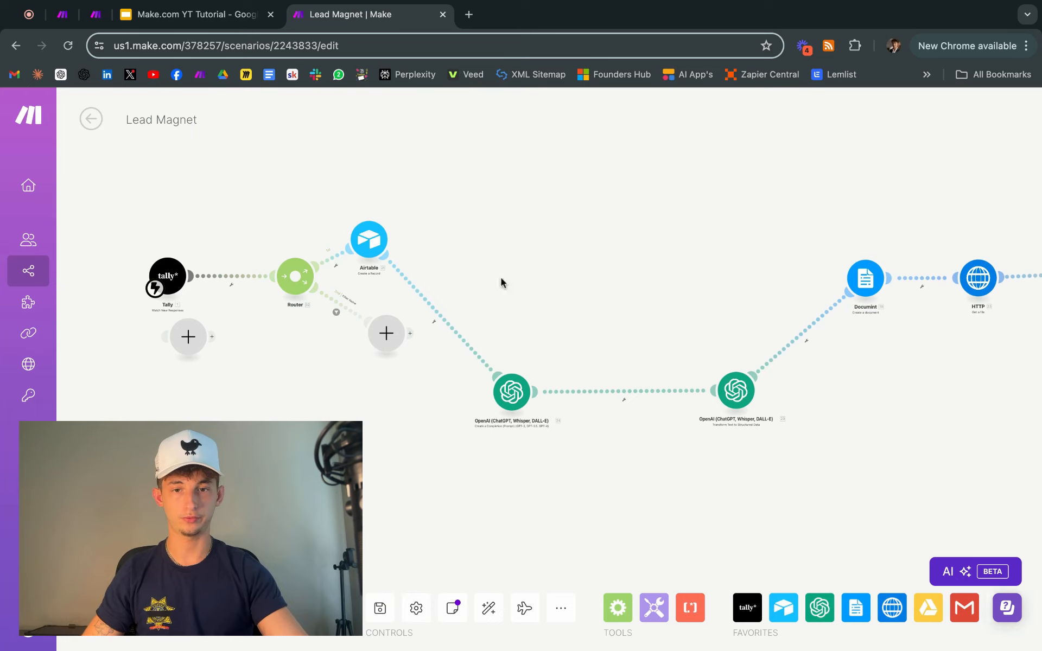
{"action": "scroll", "coordinate": [535, 423], "scroll_direction": "up", "scroll_amount": 3}
{"action": "scroll", "coordinate": [604, 370], "scroll_direction": "right", "scroll_amount": 5}
{"action": "scroll", "coordinate": [604, 369], "scroll_direction": "up", "scroll_amount": 3}
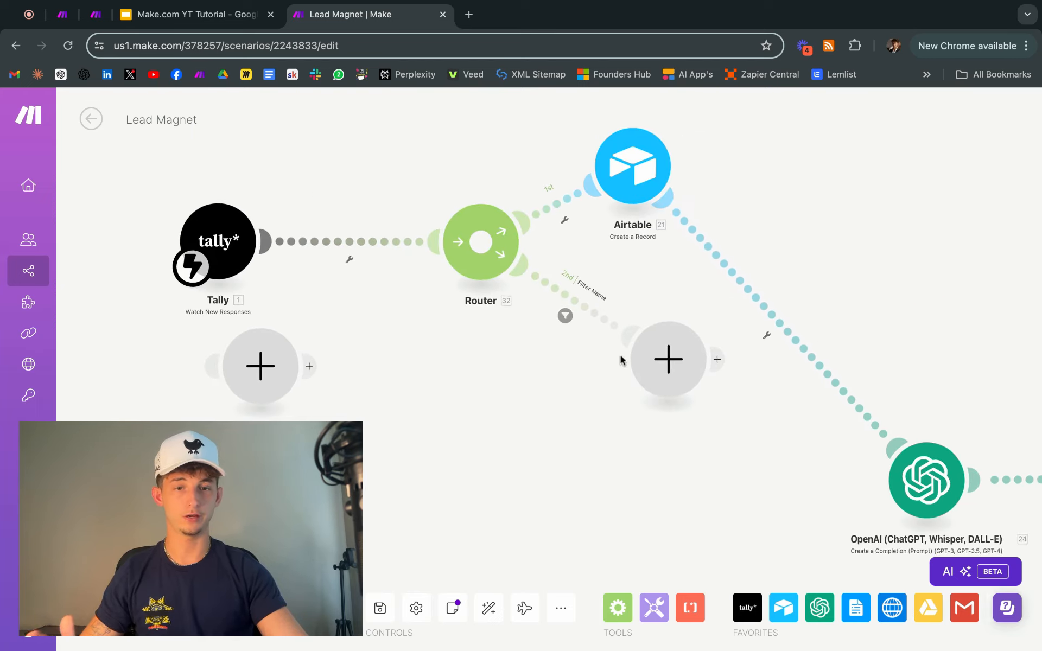
{"action": "right_click", "coordinate": [564, 301]}
{"action": "left_click", "coordinate": [622, 457]}
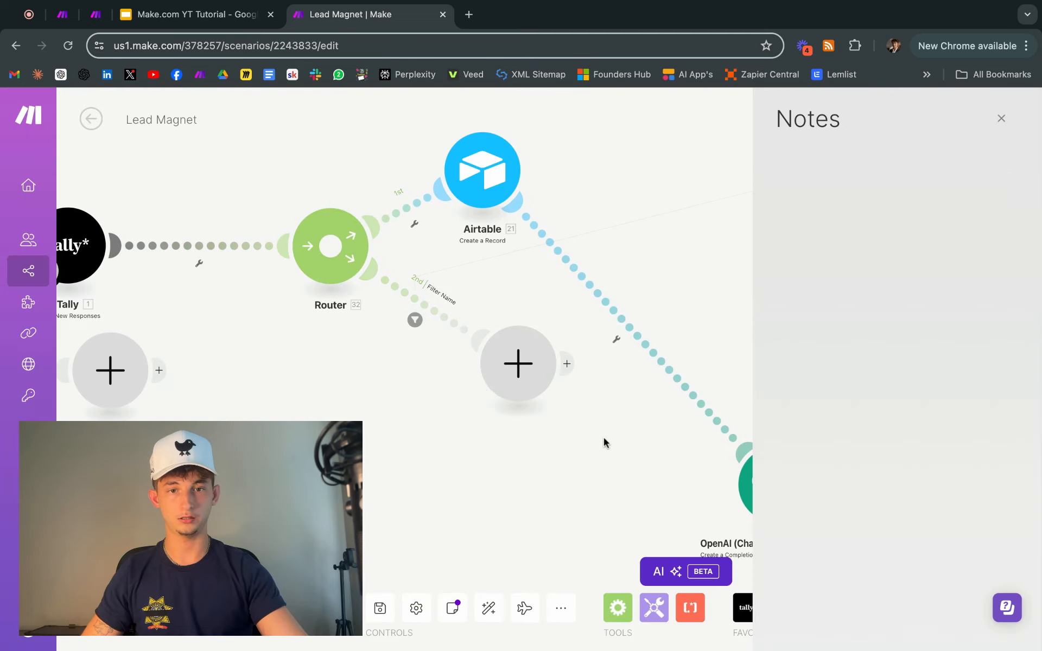
{"action": "left_click", "coordinate": [320, 332]}
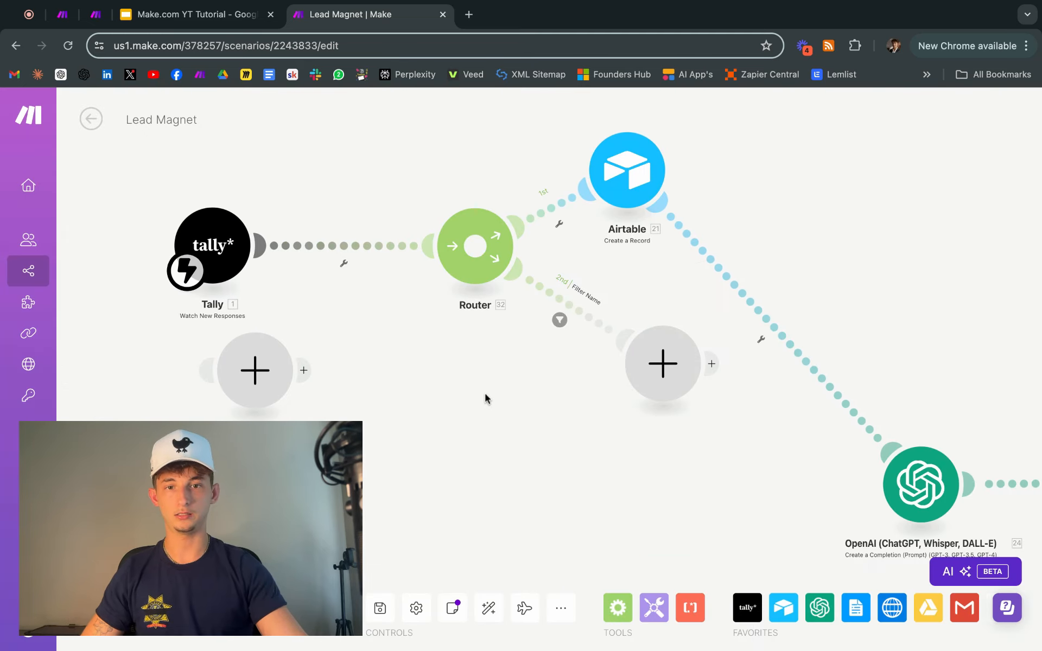
{"action": "scroll", "coordinate": [360, 158], "scroll_direction": "down", "scroll_amount": 5}
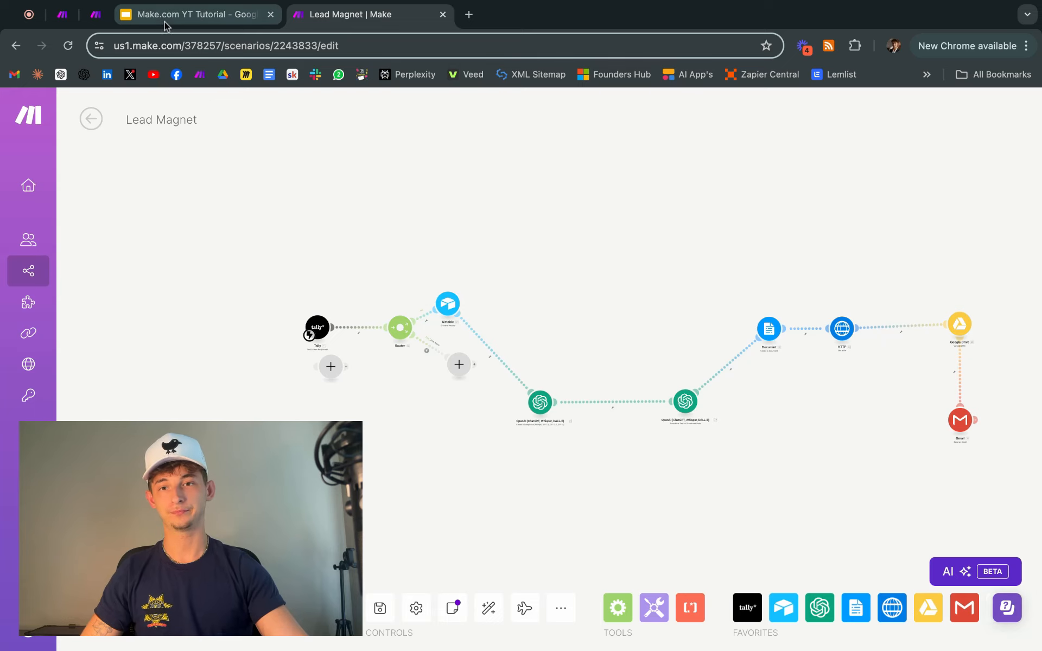
Switch to the Make.com YT Tutorial slides, present them up to General Tools, and return to the Lead Magnet scenario
{"action": "left_click", "coordinate": [190, 14]}
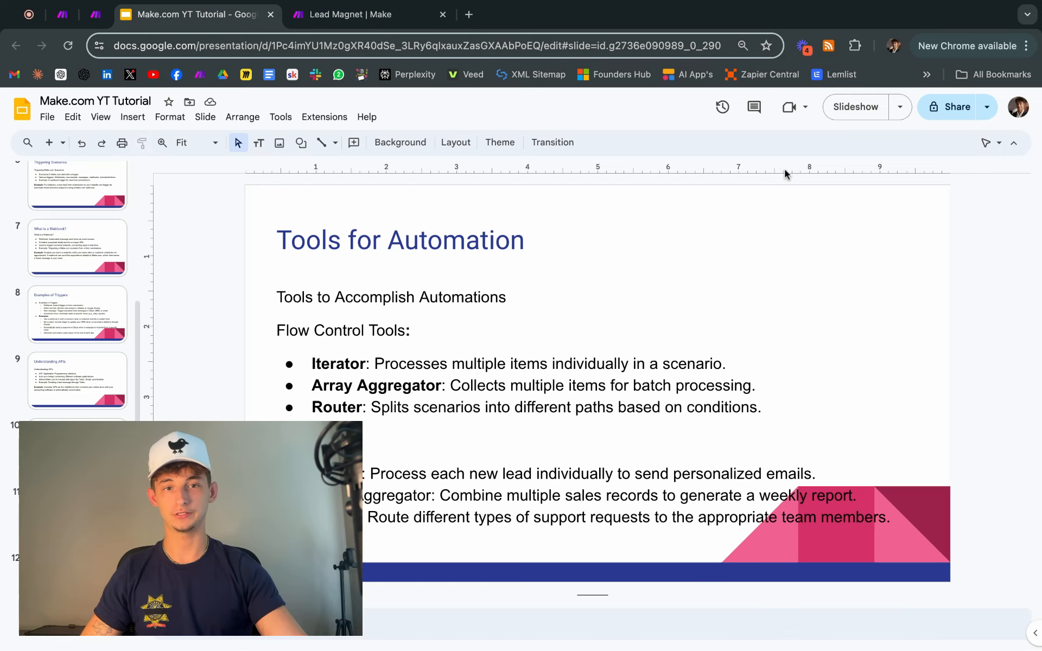
{"action": "left_click", "coordinate": [846, 108]}
{"action": "key", "text": "Right"}
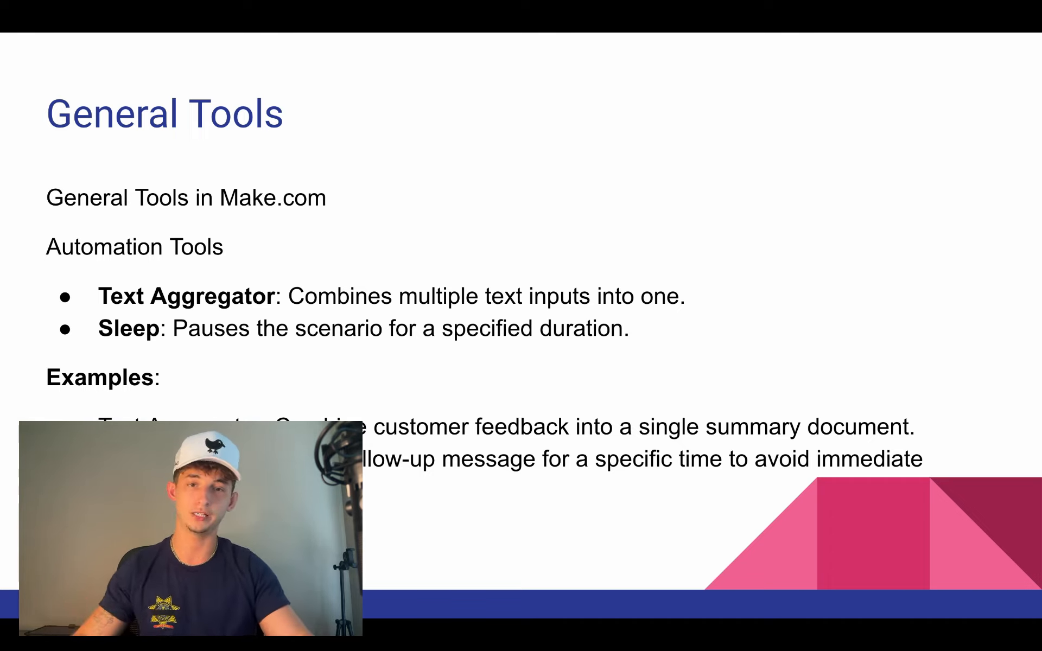
{"action": "key", "text": "Escape"}
{"action": "left_click", "coordinate": [347, 14]}
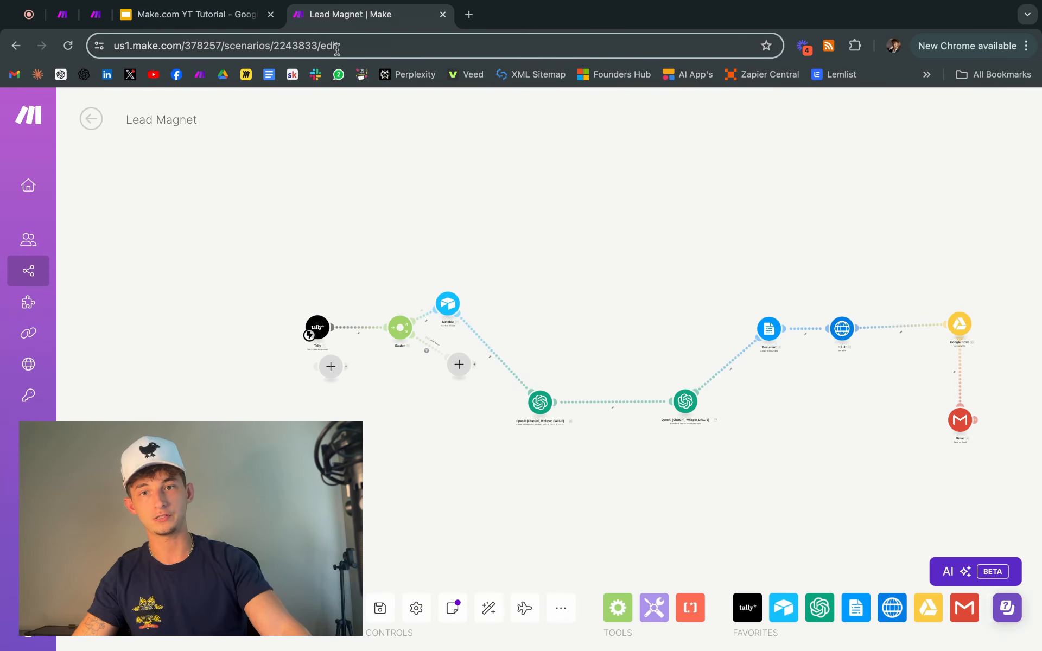
{"action": "scroll", "coordinate": [557, 331], "scroll_direction": "up", "scroll_amount": 6}
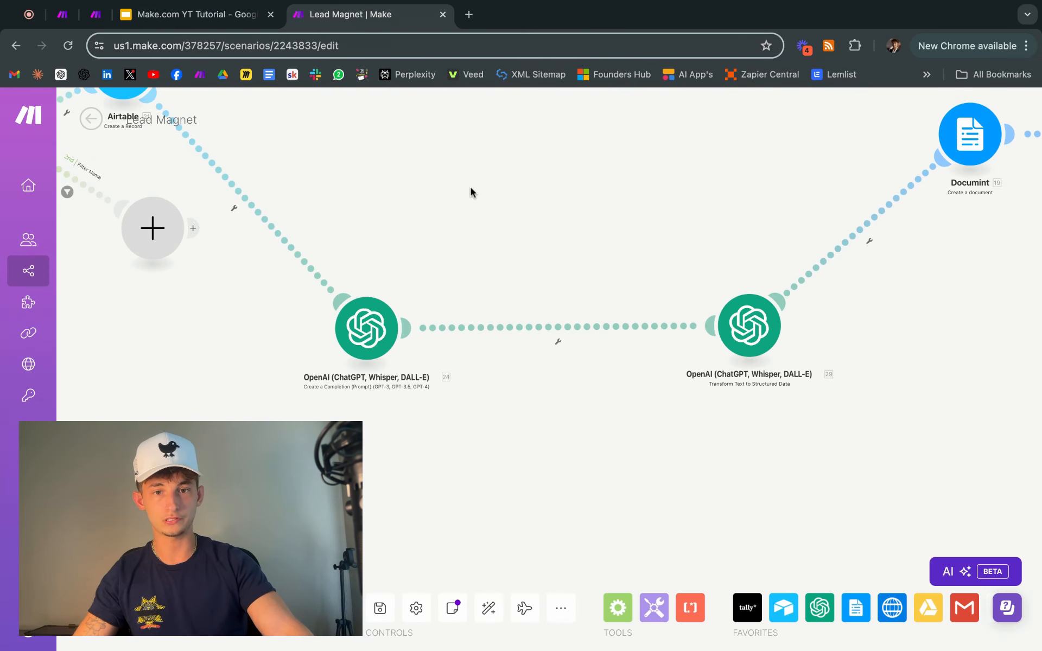
{"action": "left_click", "coordinate": [524, 327]}
{"action": "left_click", "coordinate": [524, 328]}
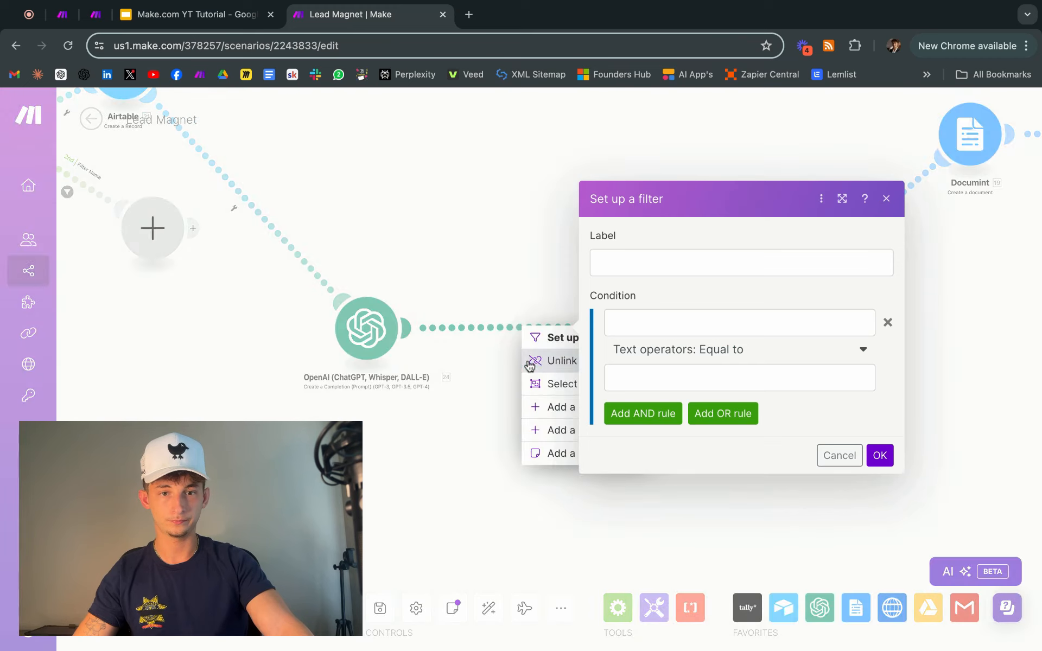
{"action": "left_click", "coordinate": [490, 506]}
{"action": "left_click", "coordinate": [456, 368]}
Insert a Tools Sleep module with a 60-second delay between the two OpenAI modules and place it midway between them
{"action": "left_click", "coordinate": [515, 328]}
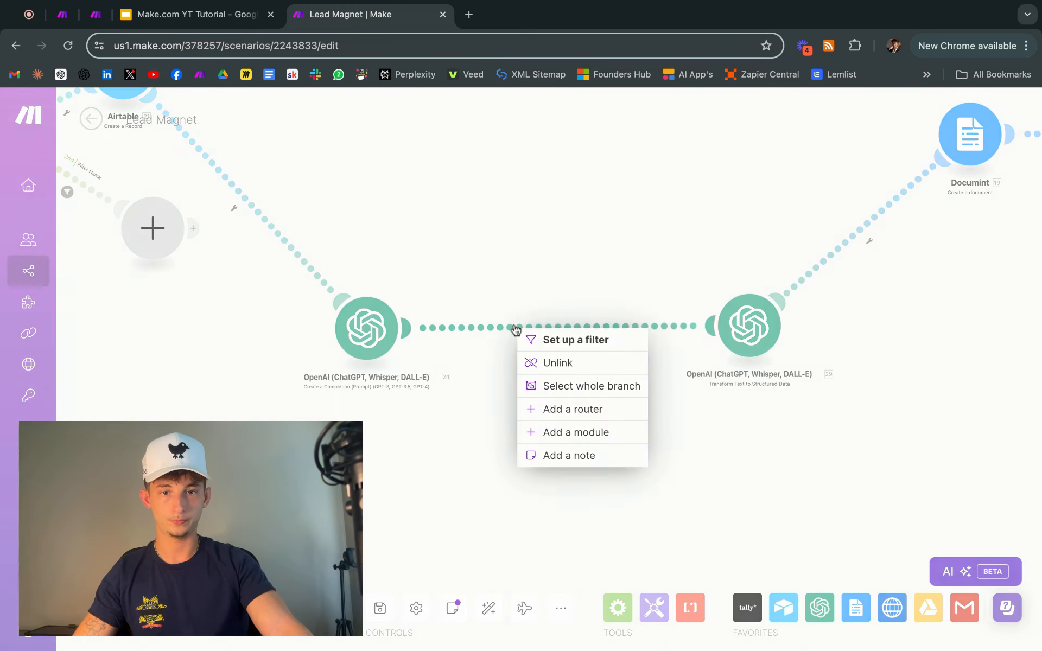
{"action": "left_click", "coordinate": [611, 432]}
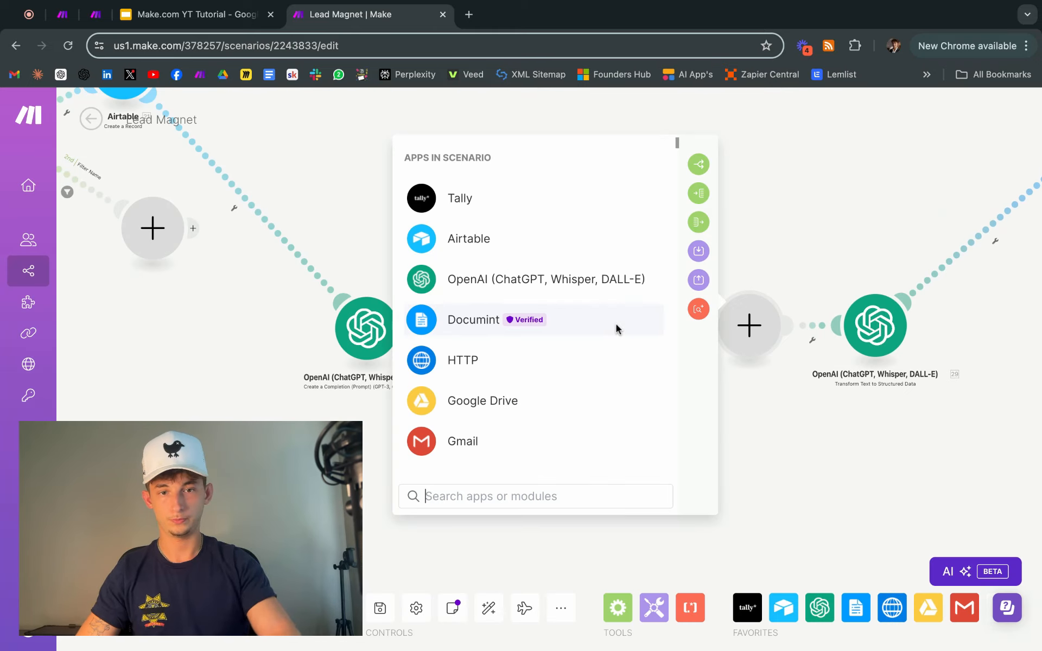
{"action": "type", "text": "sleep"}
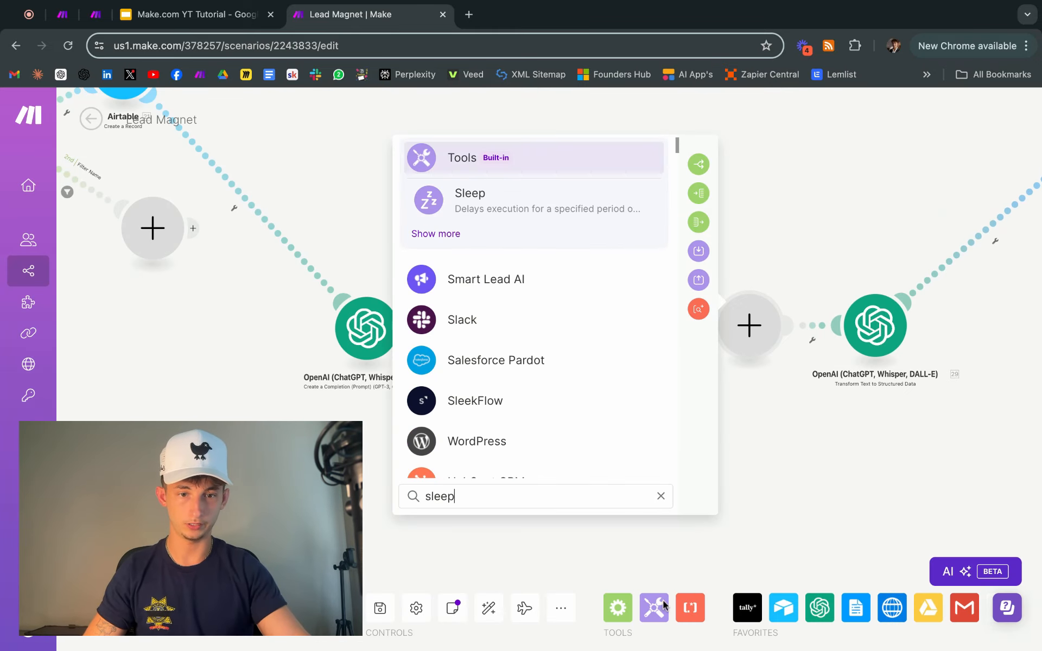
{"action": "left_click", "coordinate": [460, 202]}
{"action": "type", "text": "60"}
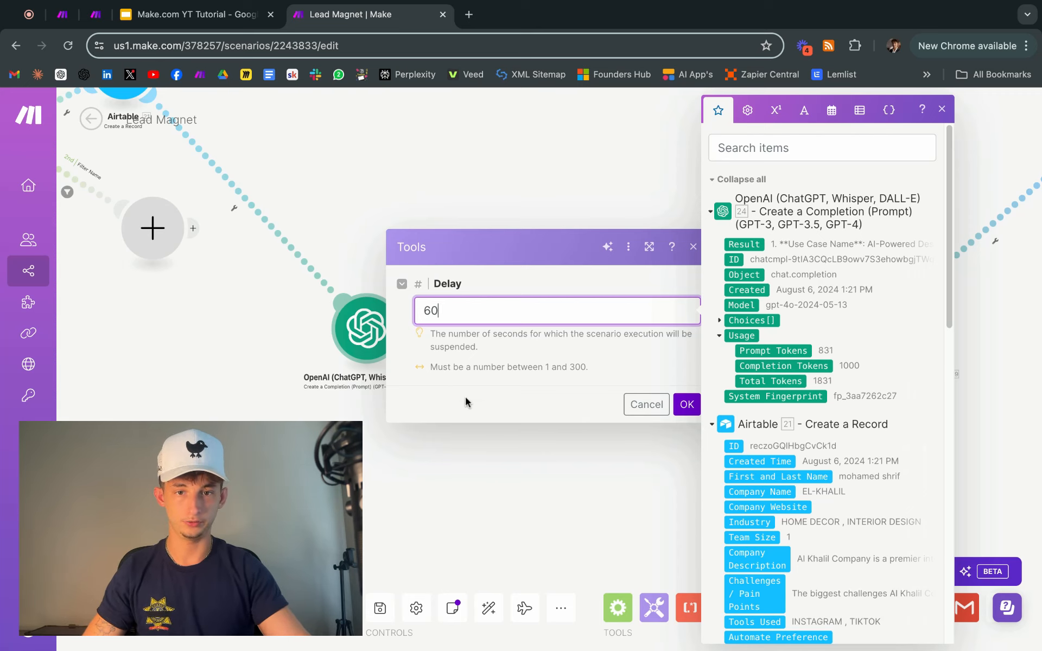
{"action": "left_click", "coordinate": [686, 404]}
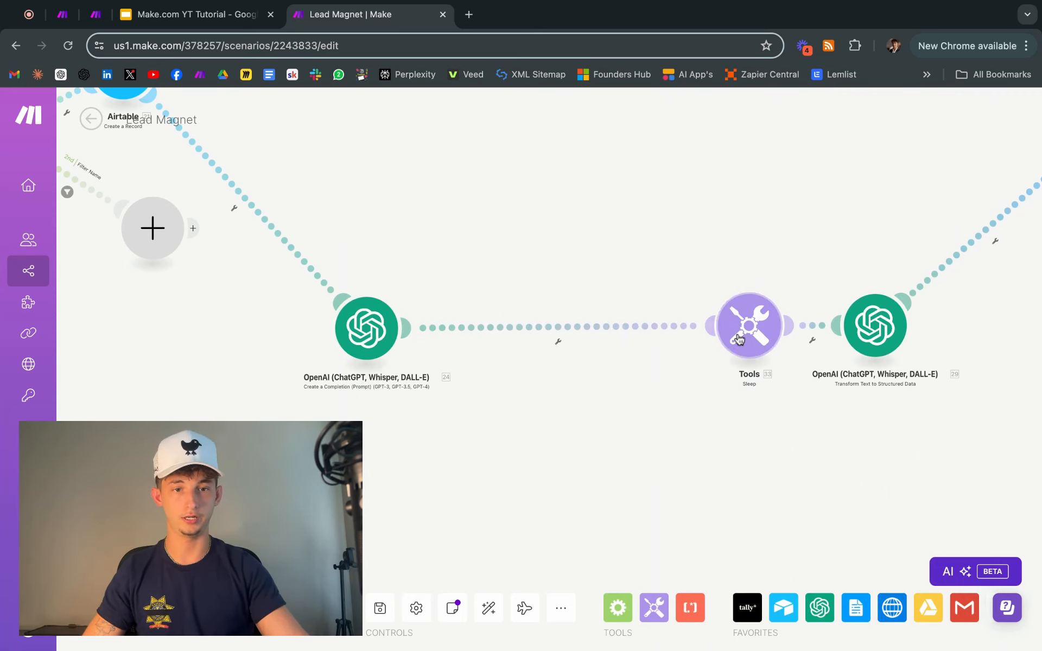
{"action": "left_click_drag", "start_coordinate": [738, 339], "coordinate": [617, 343]}
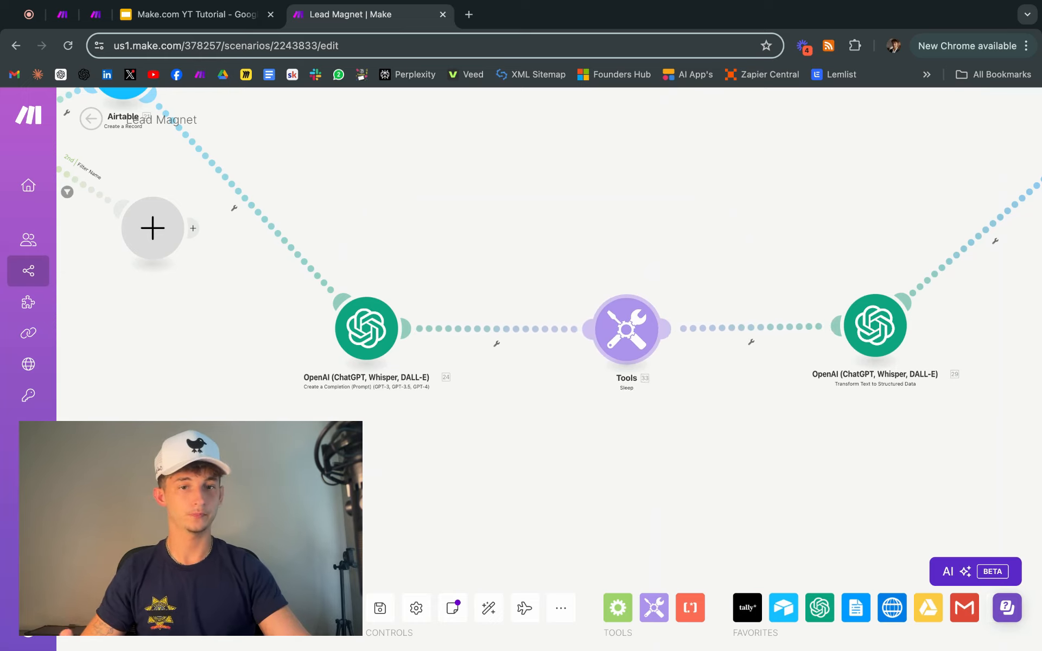
Review the Lead Magnet modules from Gmail and Google Drive back through HTTP and Documint to the Sleep module
{"action": "scroll", "coordinate": [548, 239], "scroll_direction": "down", "scroll_amount": 5}
{"action": "scroll", "coordinate": [724, 234], "scroll_direction": "up", "scroll_amount": 10}
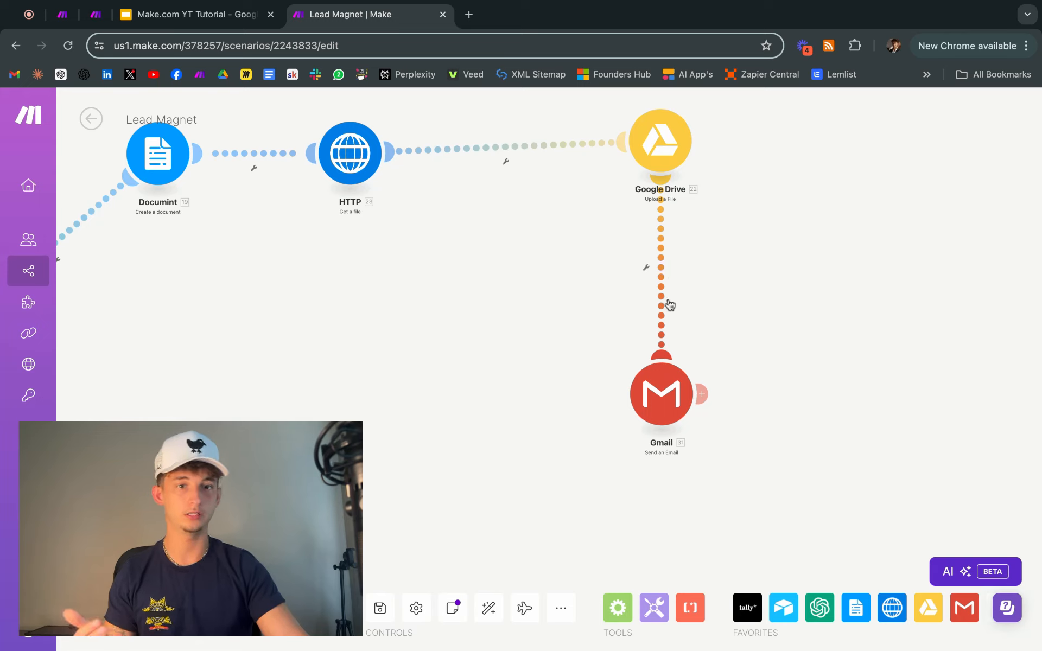
{"action": "scroll", "coordinate": [516, 339], "scroll_direction": "left", "scroll_amount": 1}
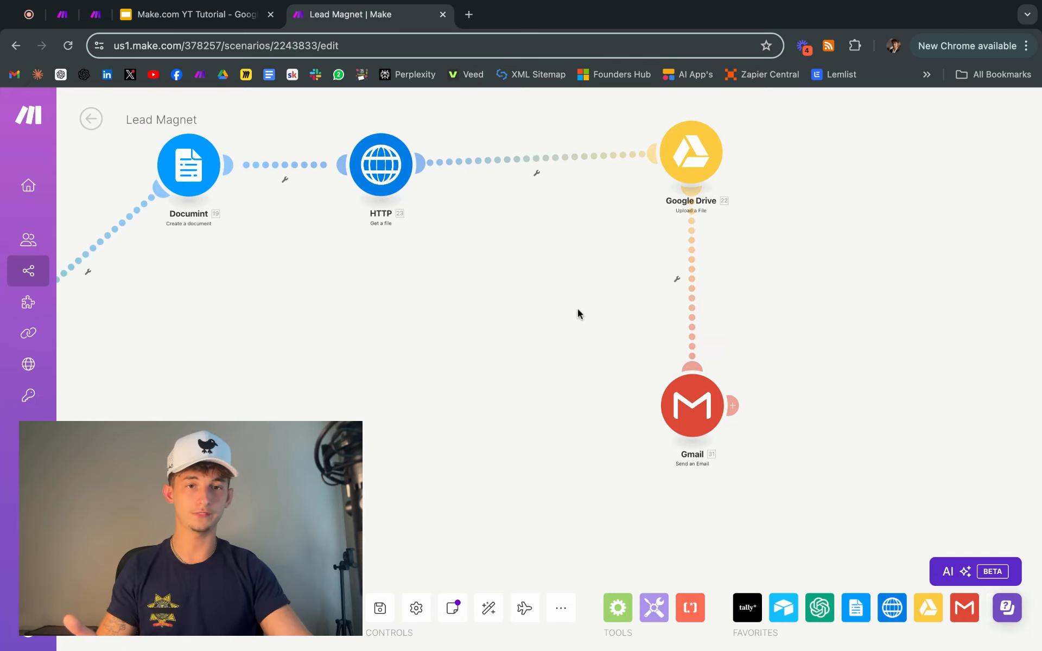
{"action": "scroll", "coordinate": [719, 278], "scroll_direction": "left", "scroll_amount": 10}
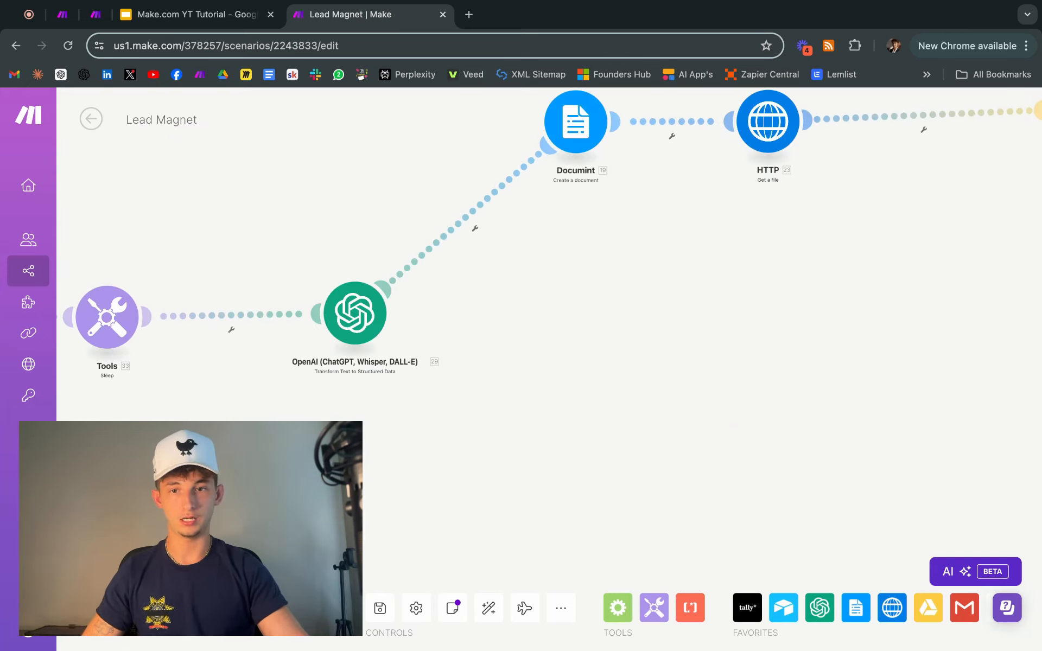
{"action": "scroll", "coordinate": [409, 383], "scroll_direction": "left", "scroll_amount": 8}
Switch to the Make.com YT Tutorial slides and present General Tools, Using Filters and Error Handling
{"action": "left_click", "coordinate": [190, 14]}
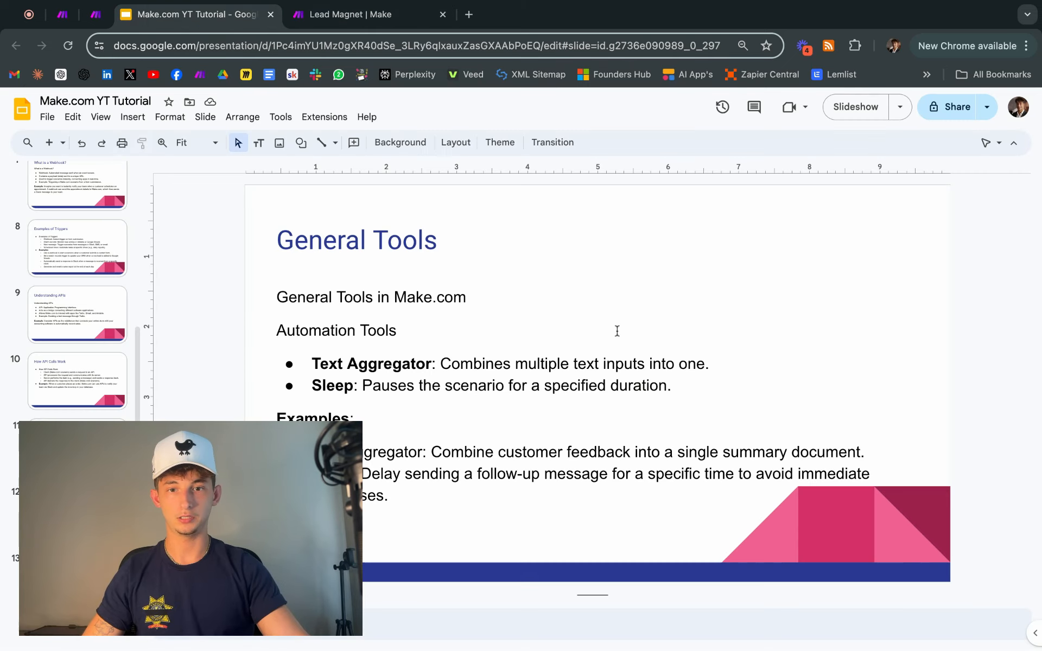
{"action": "left_click", "coordinate": [858, 116]}
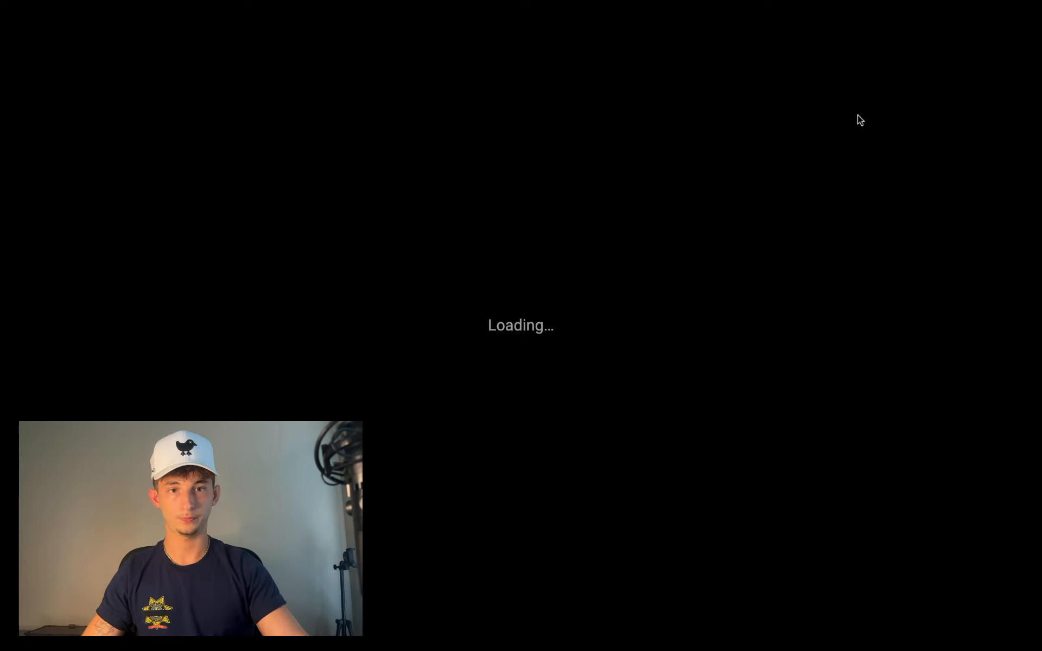
{"action": "key", "text": "Right"}
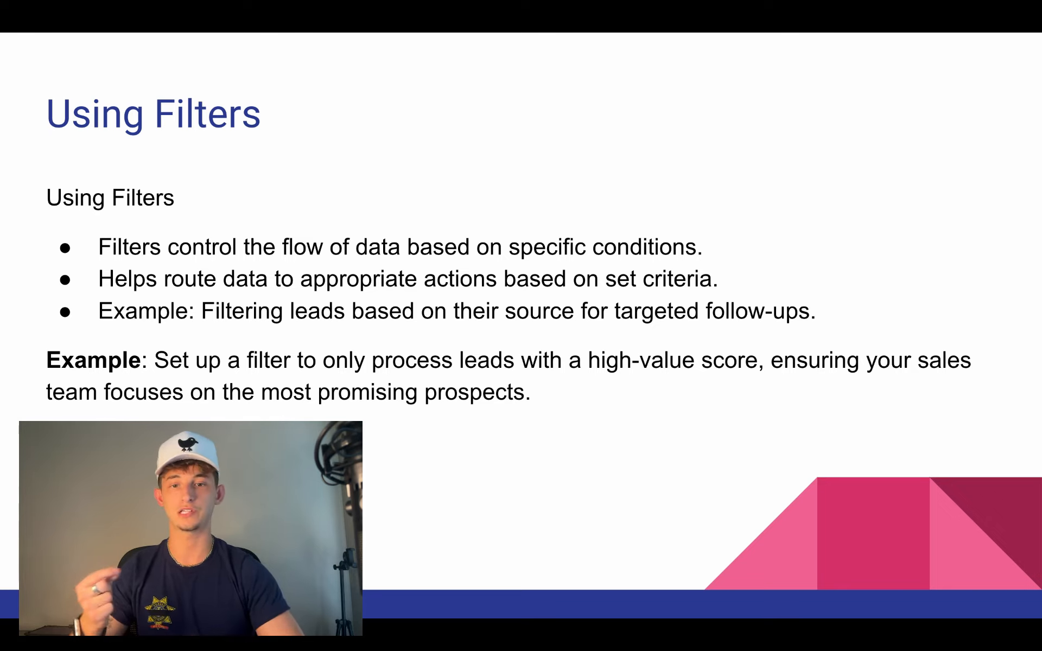
{"action": "key", "text": "Right"}
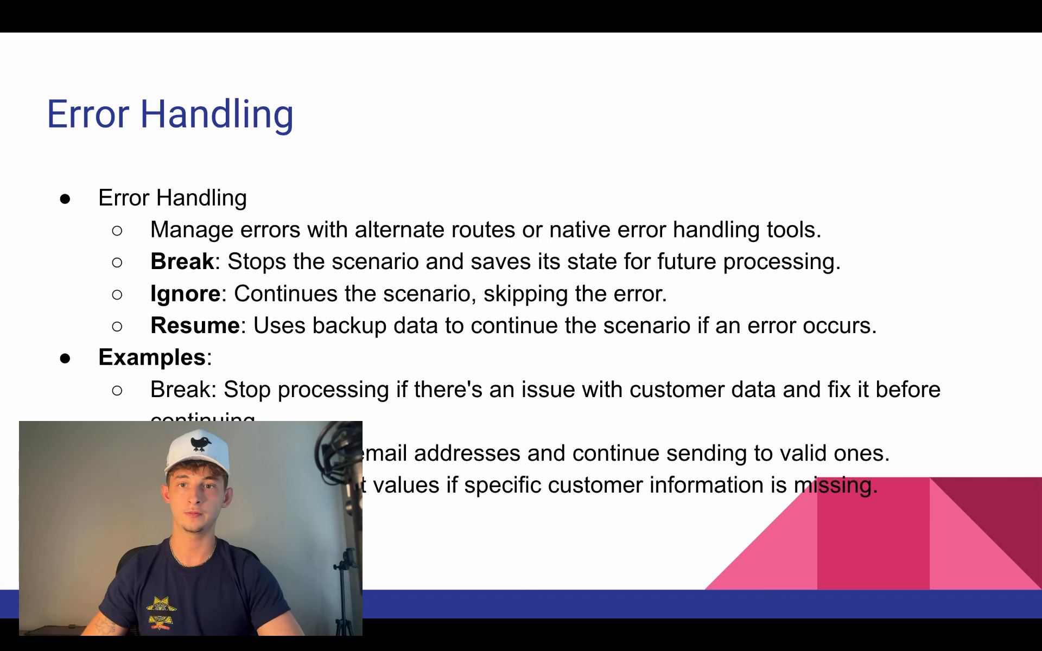
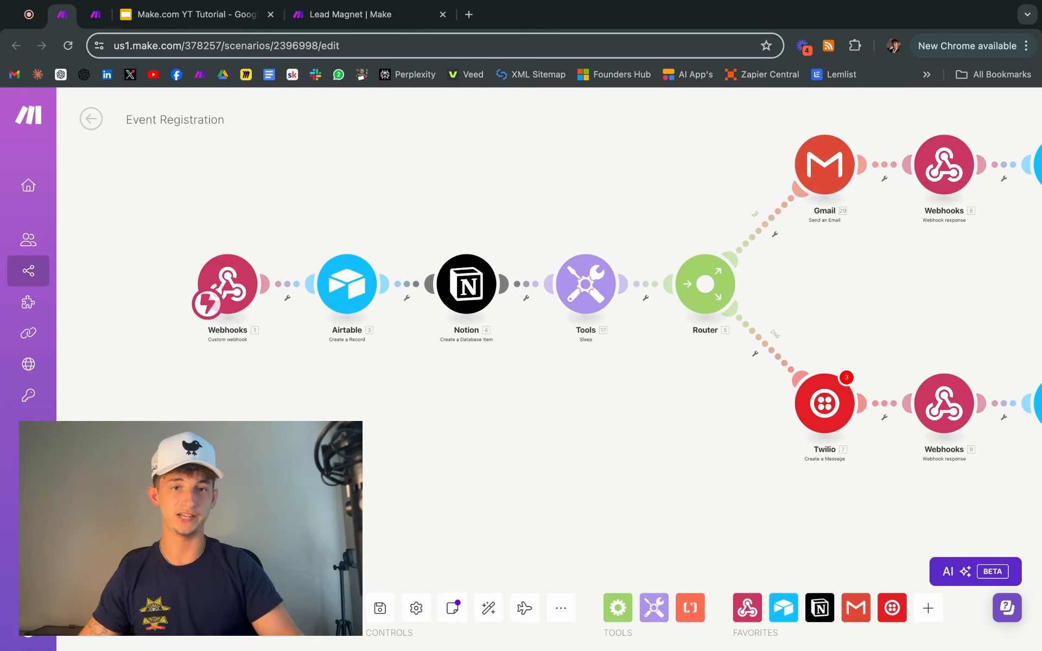
Examine the Event Registration scenario's opening modules from the custom webhook through Airtable, Notion and Sleep to the router
{"action": "scroll", "coordinate": [340, 318], "scroll_direction": "up", "scroll_amount": 3}
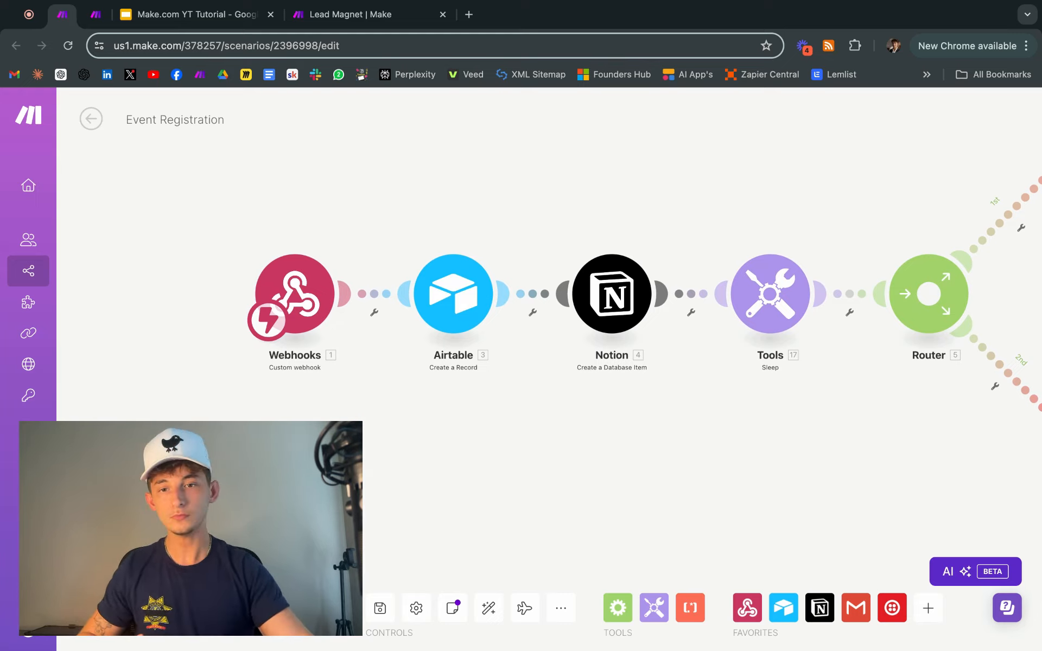
{"action": "left_click_drag", "start_coordinate": [288, 217], "coordinate": [262, 207]}
{"action": "scroll", "coordinate": [290, 315], "scroll_direction": "up", "scroll_amount": 2}
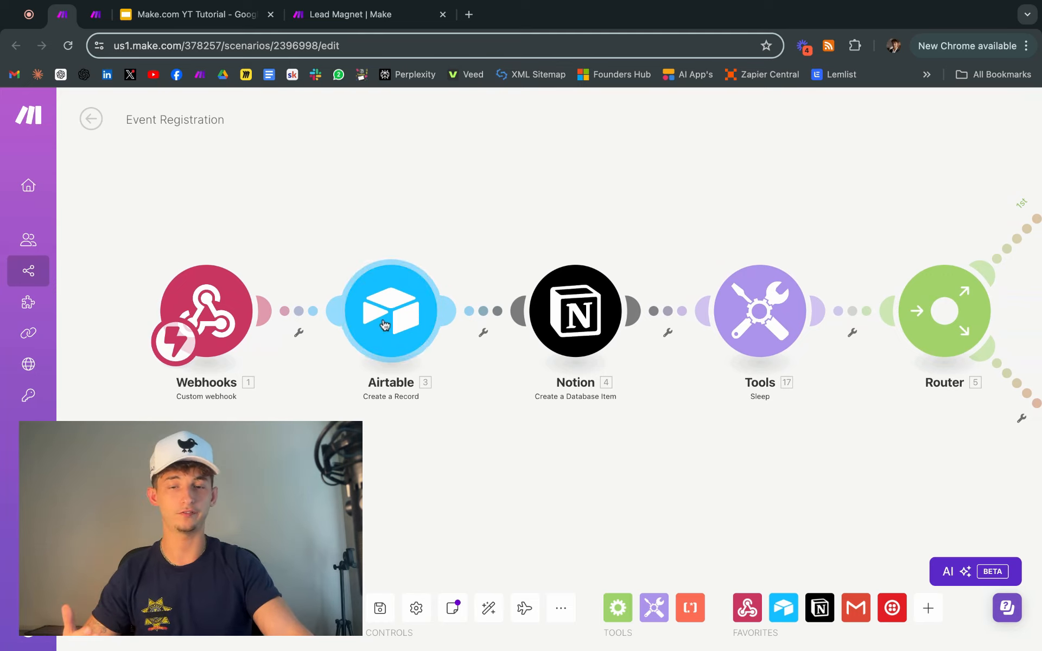
{"action": "scroll", "coordinate": [516, 356], "scroll_direction": "down", "scroll_amount": 1}
{"action": "left_click_drag", "start_coordinate": [775, 402], "coordinate": [249, 442]}
Check the delay setting of the Sleep module between Notion and the router, and delete that module
{"action": "left_click", "coordinate": [199, 358]}
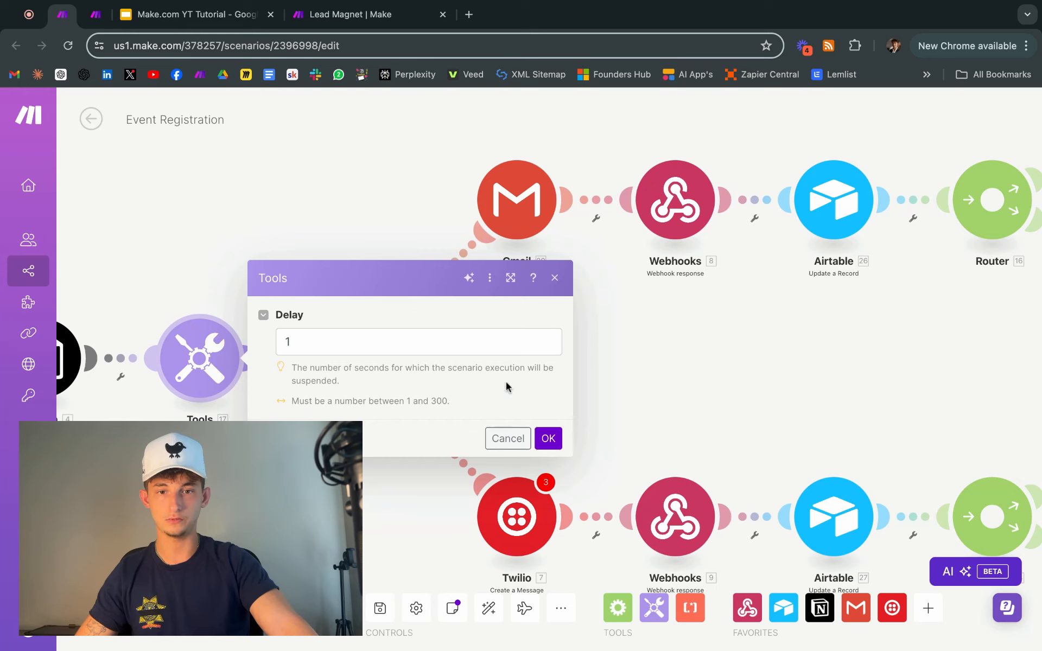
{"action": "left_click", "coordinate": [554, 278]}
{"action": "right_click", "coordinate": [190, 357]}
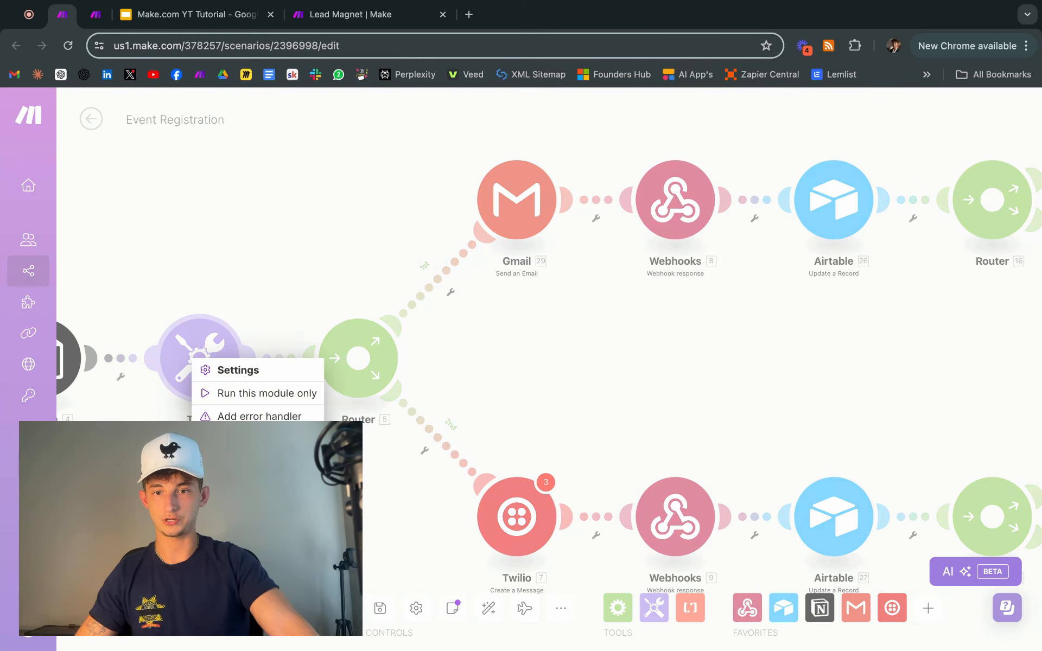
{"action": "left_click", "coordinate": [244, 533]}
Review the Event Registration router's Gmail and Twilio routes, including each route's webhook response, Airtable update and second router
{"action": "scroll", "coordinate": [572, 354], "scroll_direction": "right", "scroll_amount": 5}
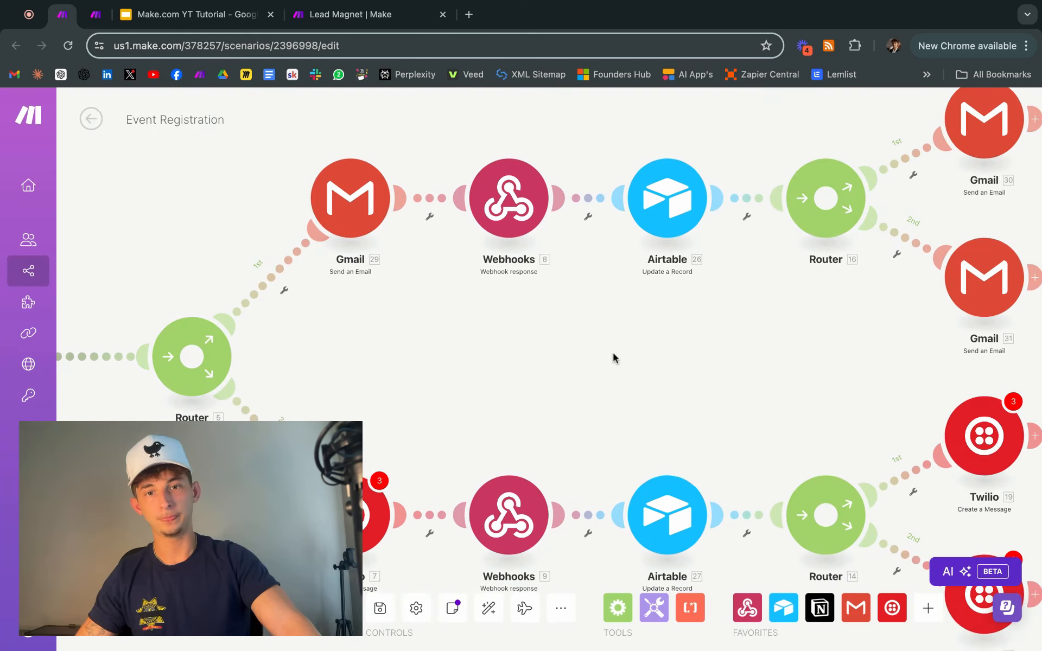
{"action": "scroll", "coordinate": [323, 418], "scroll_direction": "down", "scroll_amount": 2}
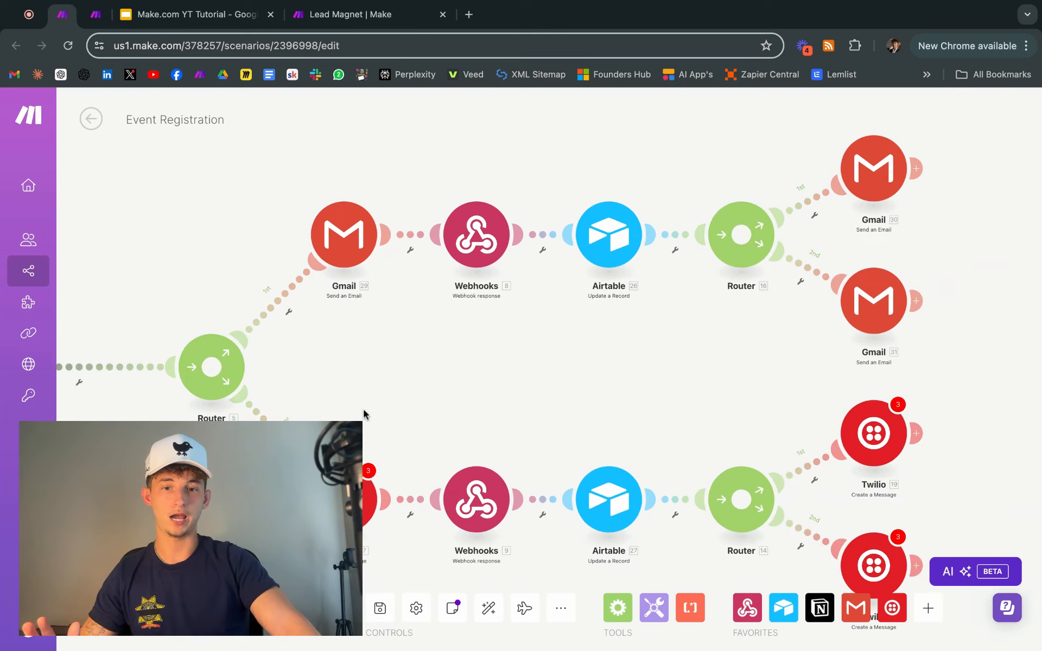
{"action": "scroll", "coordinate": [369, 412], "scroll_direction": "left", "scroll_amount": 5}
{"action": "scroll", "coordinate": [385, 424], "scroll_direction": "left", "scroll_amount": 10}
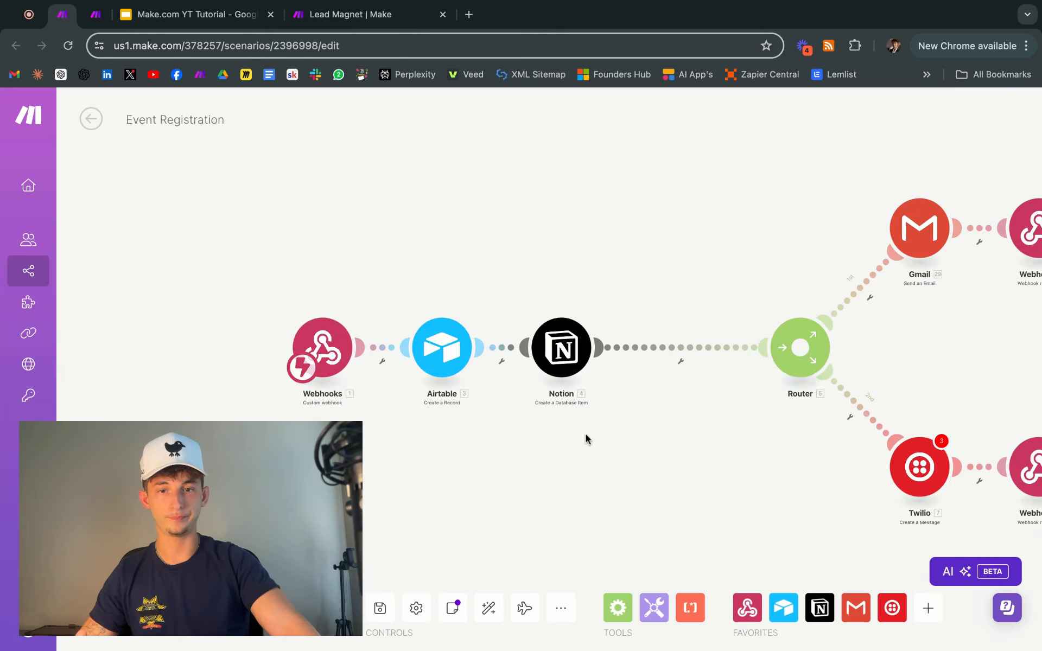
{"action": "scroll", "coordinate": [585, 438], "scroll_direction": "right", "scroll_amount": 8}
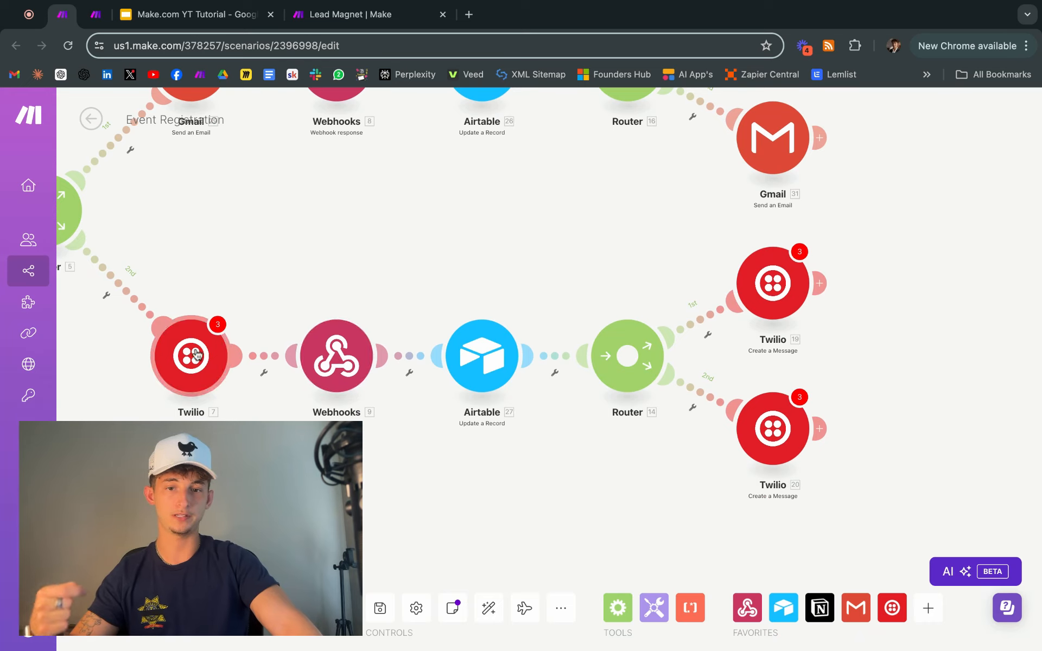
Review the second routers and their closing Gmail and Twilio messages at the end of the Event Registration routes
{"action": "scroll", "coordinate": [490, 233], "scroll_direction": "up", "scroll_amount": 3}
{"action": "scroll", "coordinate": [490, 235], "scroll_direction": "up", "scroll_amount": 2}
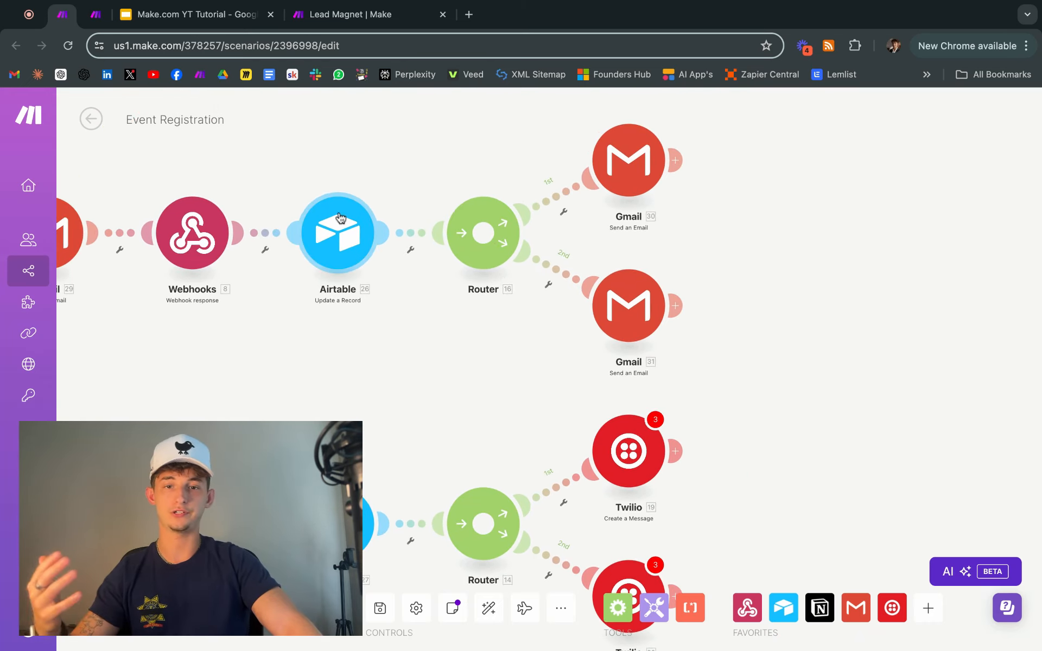
{"action": "scroll", "coordinate": [418, 408], "scroll_direction": "right", "scroll_amount": 3}
Switch to the Make.com YT Tutorial slides and present the Managing Invoices and Payments use case
{"action": "left_click", "coordinate": [196, 14]}
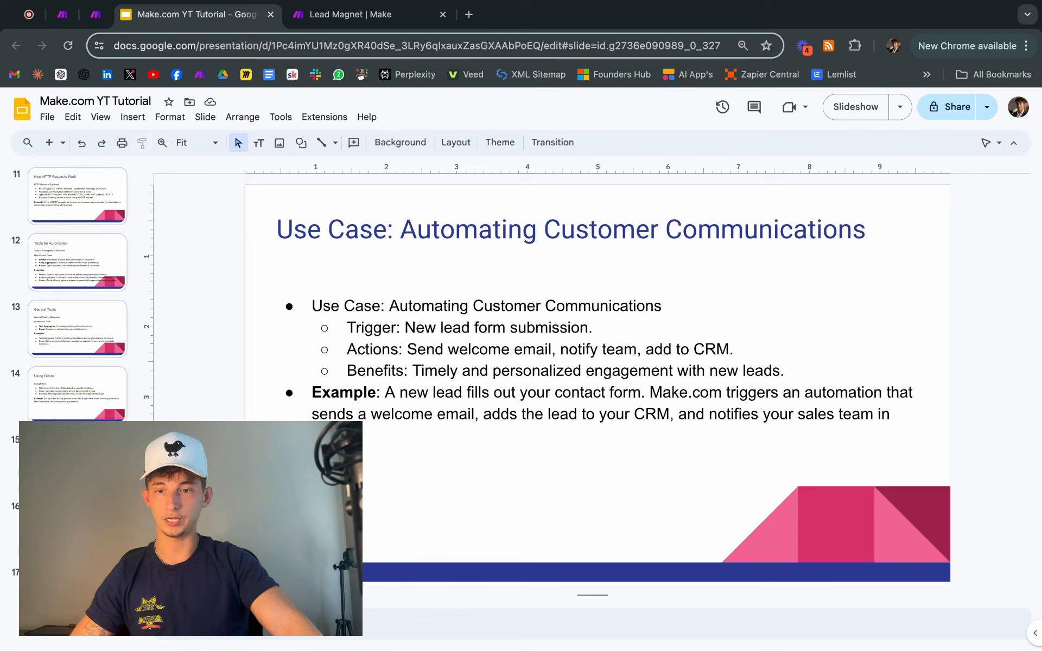
{"action": "scroll", "coordinate": [77, 461], "scroll_direction": "down", "scroll_amount": 1}
{"action": "key", "text": "Down"}
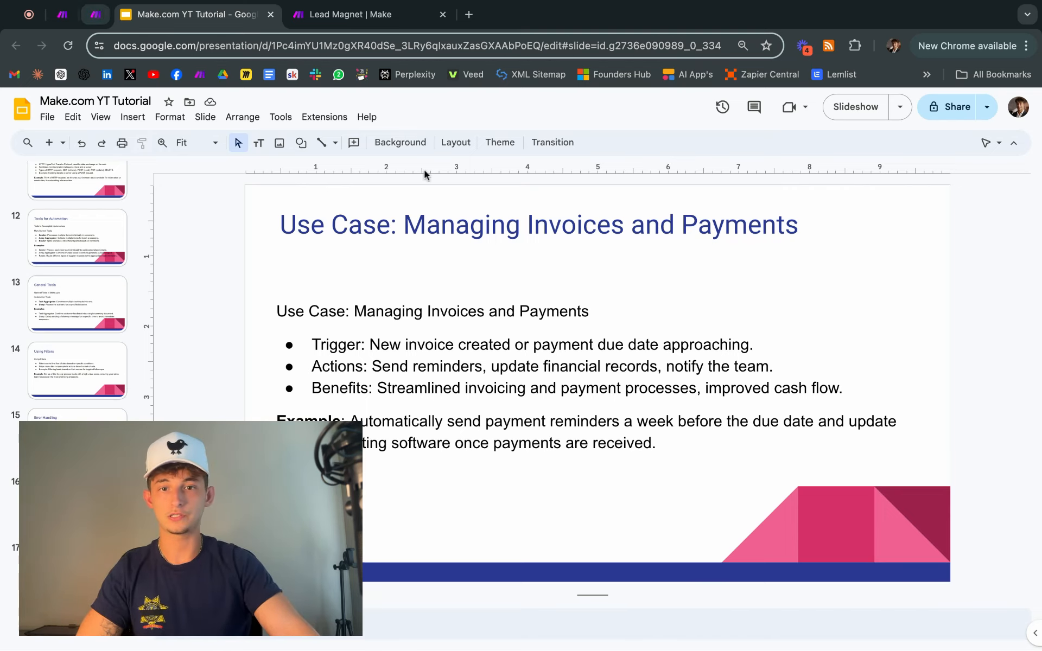
{"action": "left_click", "coordinate": [852, 111]}
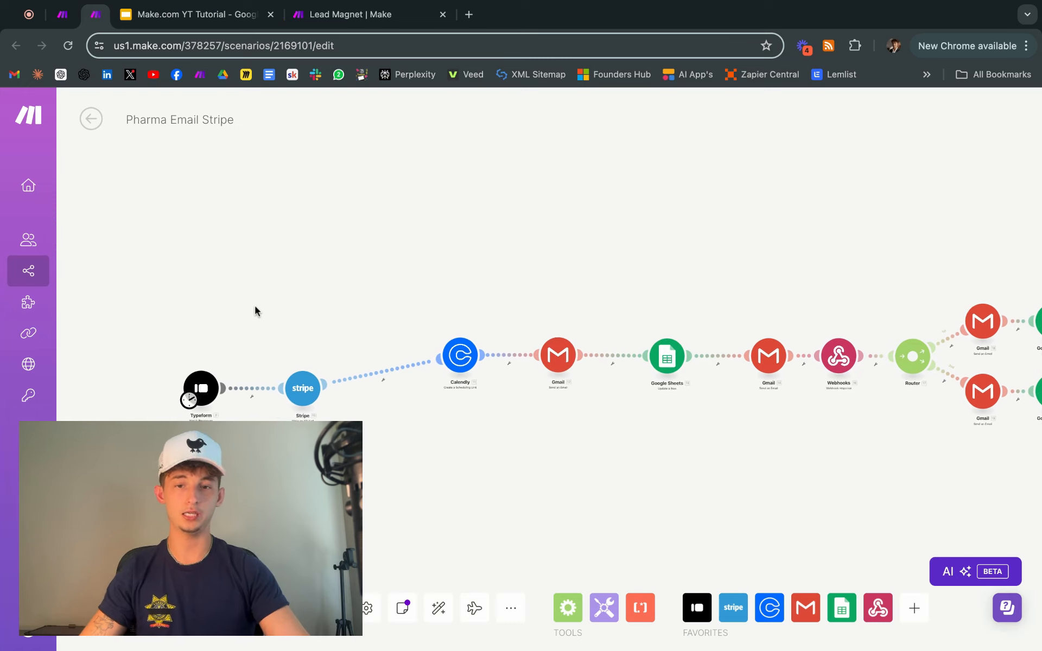
Check the settings of the Typeform Watch Responses module that starts the Pharma Email Stripe scenario
{"action": "scroll", "coordinate": [374, 304], "scroll_direction": "up", "scroll_amount": 4}
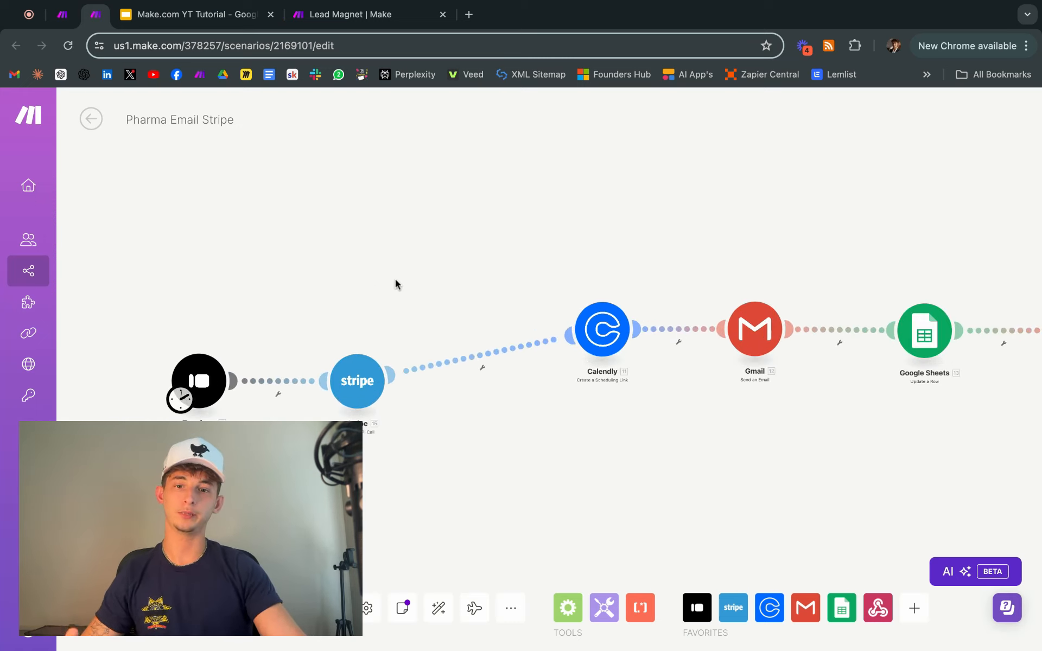
{"action": "left_click_drag", "start_coordinate": [260, 349], "coordinate": [327, 251]}
{"action": "scroll", "coordinate": [282, 381], "scroll_direction": "up", "scroll_amount": 4}
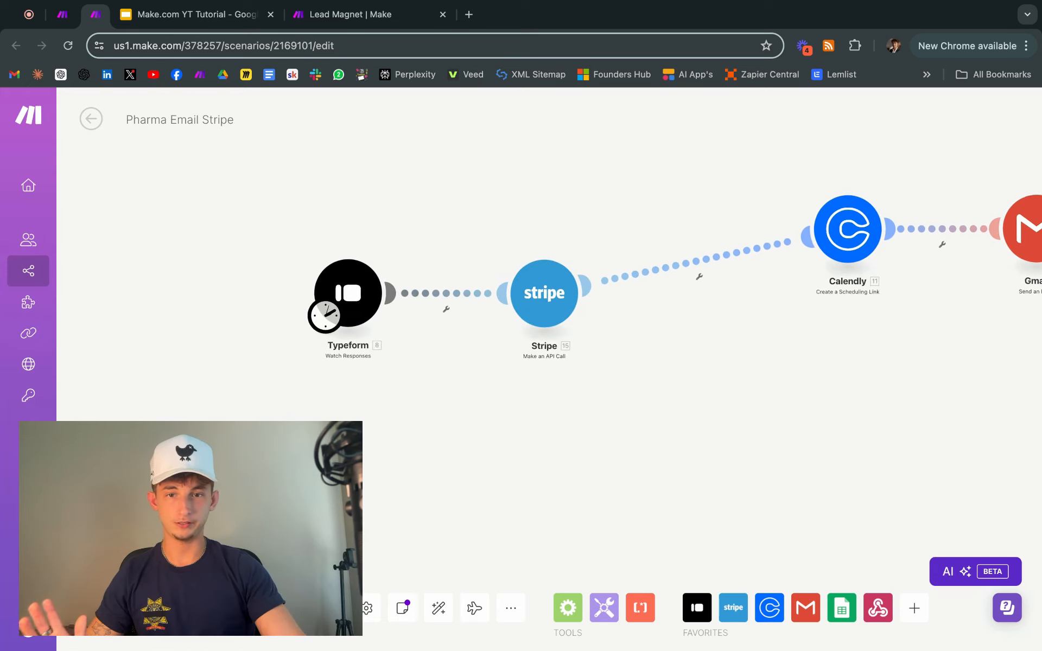
{"action": "scroll", "coordinate": [521, 271], "scroll_direction": "right", "scroll_amount": 5}
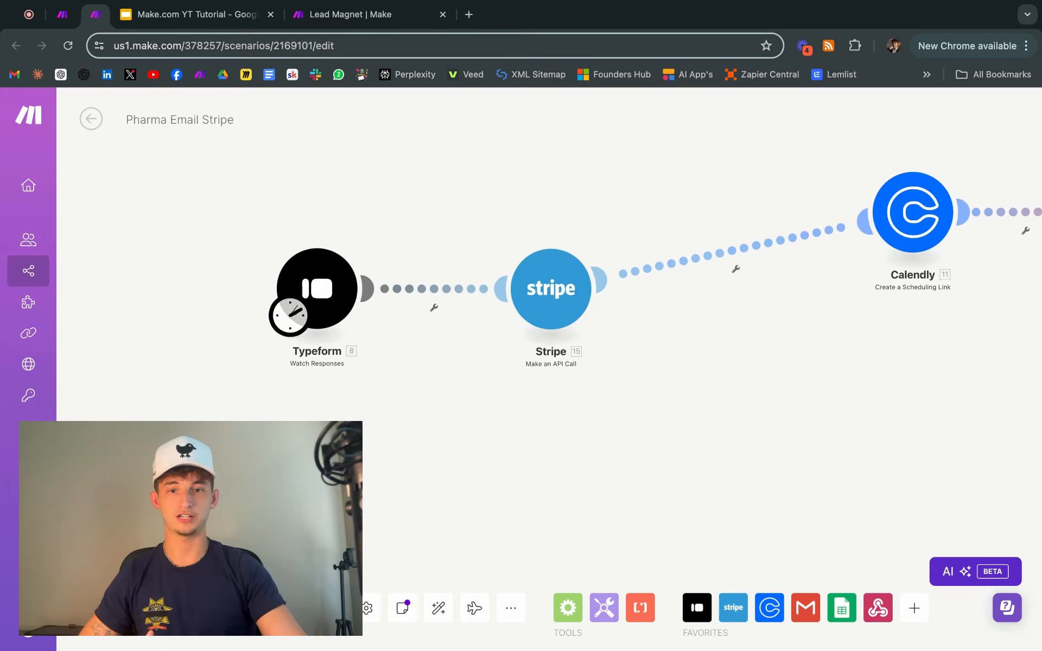
{"action": "scroll", "coordinate": [217, 389], "scroll_direction": "up", "scroll_amount": 4}
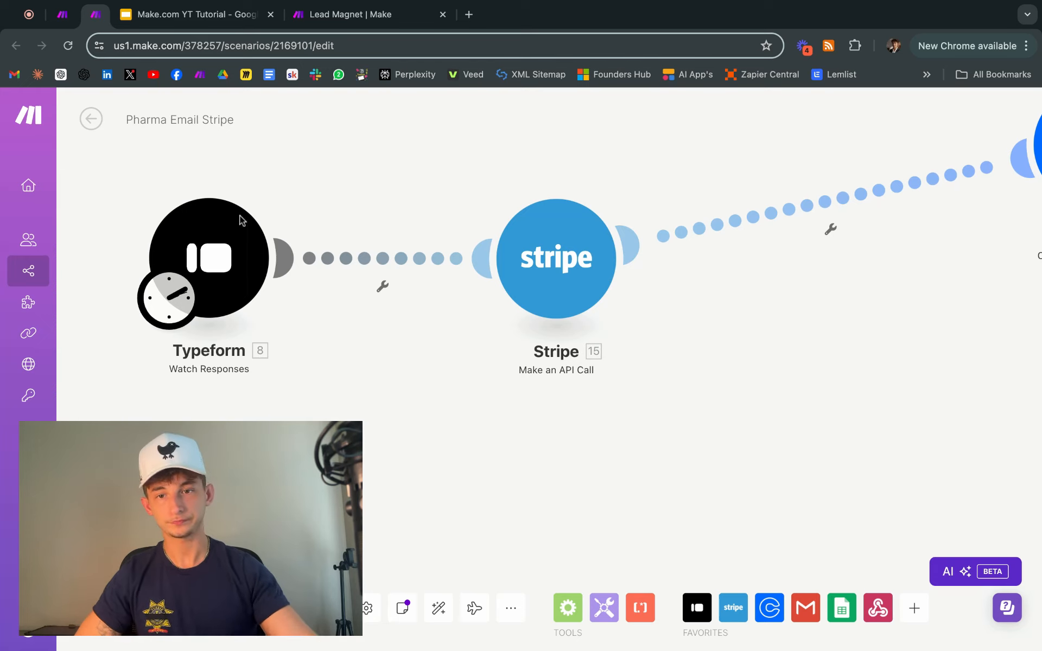
{"action": "left_click", "coordinate": [224, 230]}
{"action": "left_click", "coordinate": [588, 189]}
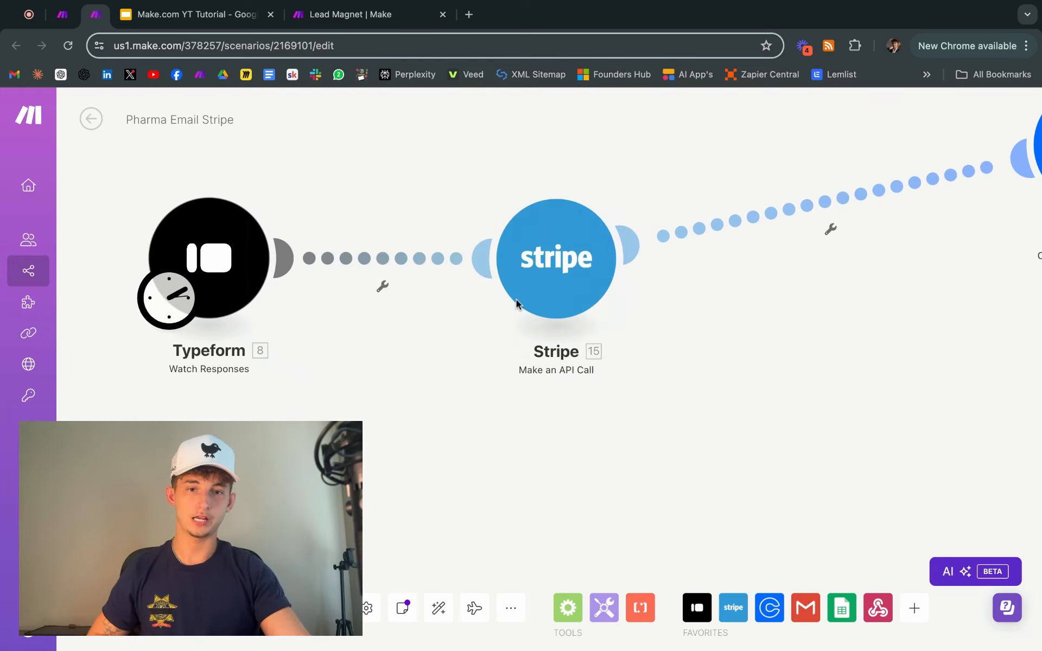
Examine the flow from the Typeform trigger through the Stripe API call to the Calendly scheduling link module
{"action": "left_click_drag", "start_coordinate": [322, 396], "coordinate": [302, 417]}
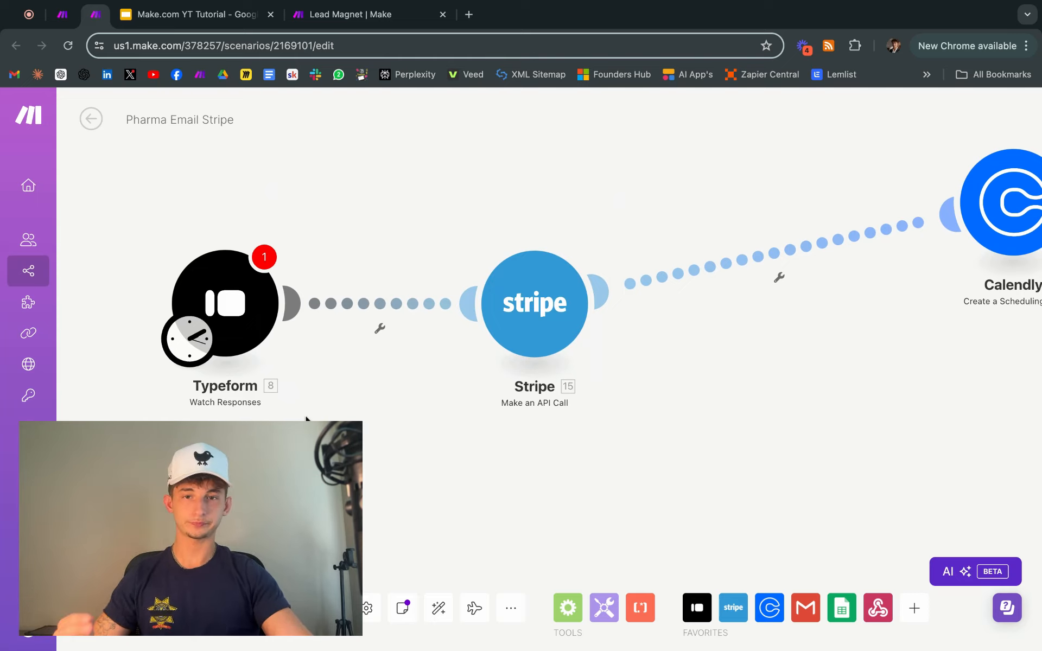
{"action": "left_click_drag", "start_coordinate": [313, 405], "coordinate": [371, 405]}
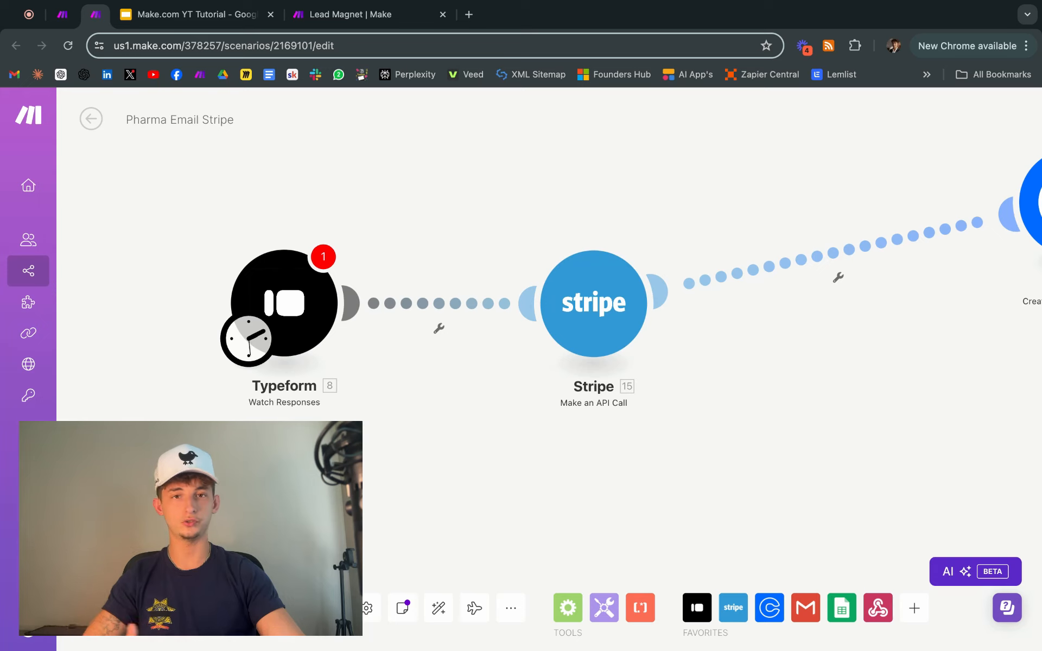
{"action": "left_click_drag", "start_coordinate": [486, 204], "coordinate": [458, 248]}
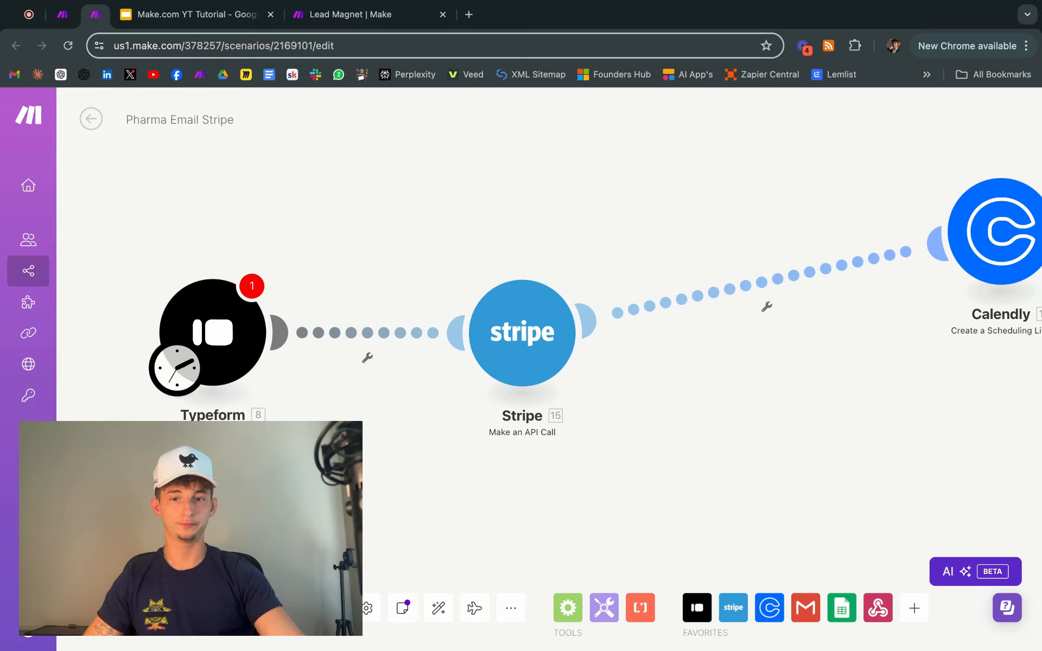
{"action": "scroll", "coordinate": [396, 470], "scroll_direction": "right", "scroll_amount": 2}
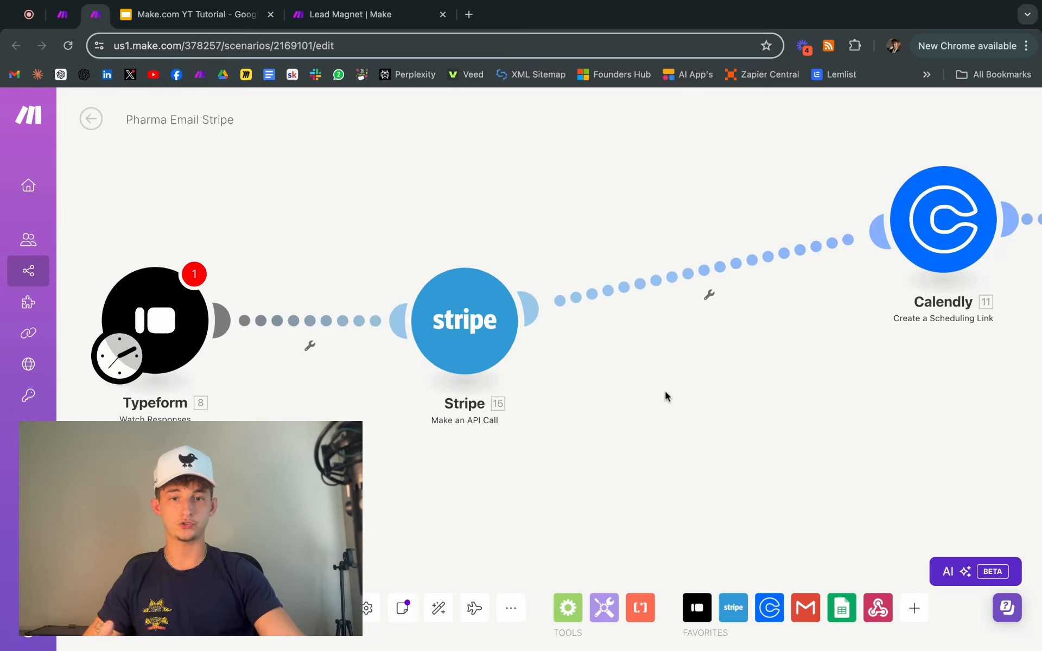
{"action": "scroll", "coordinate": [666, 396], "scroll_direction": "right", "scroll_amount": 2}
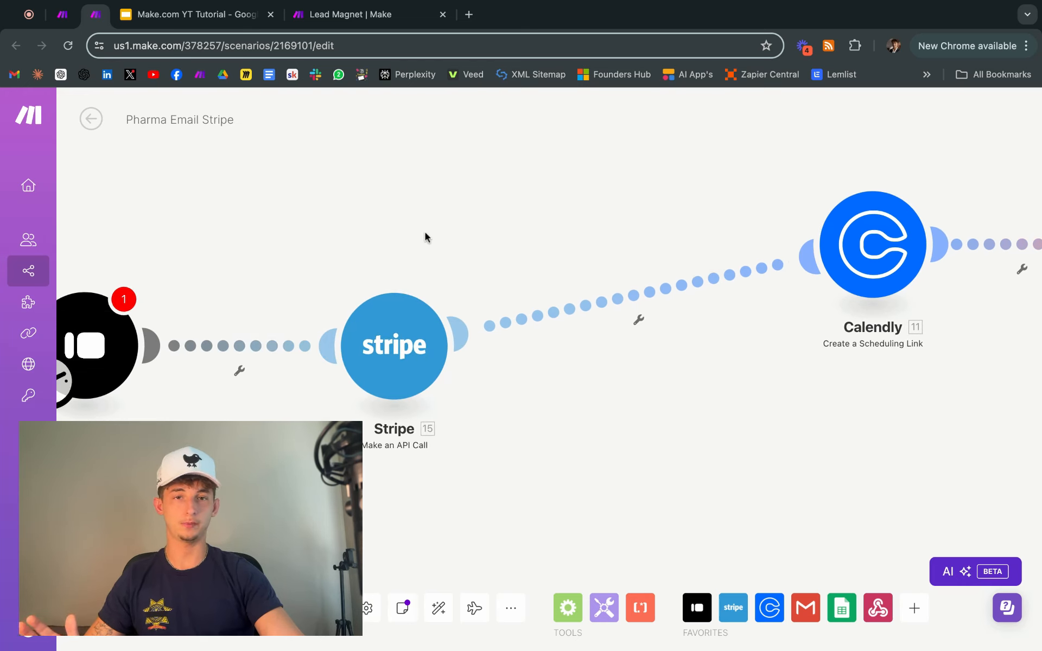
{"action": "scroll", "coordinate": [425, 232], "scroll_direction": "right", "scroll_amount": 2}
{"action": "scroll", "coordinate": [434, 244], "scroll_direction": "right", "scroll_amount": 4}
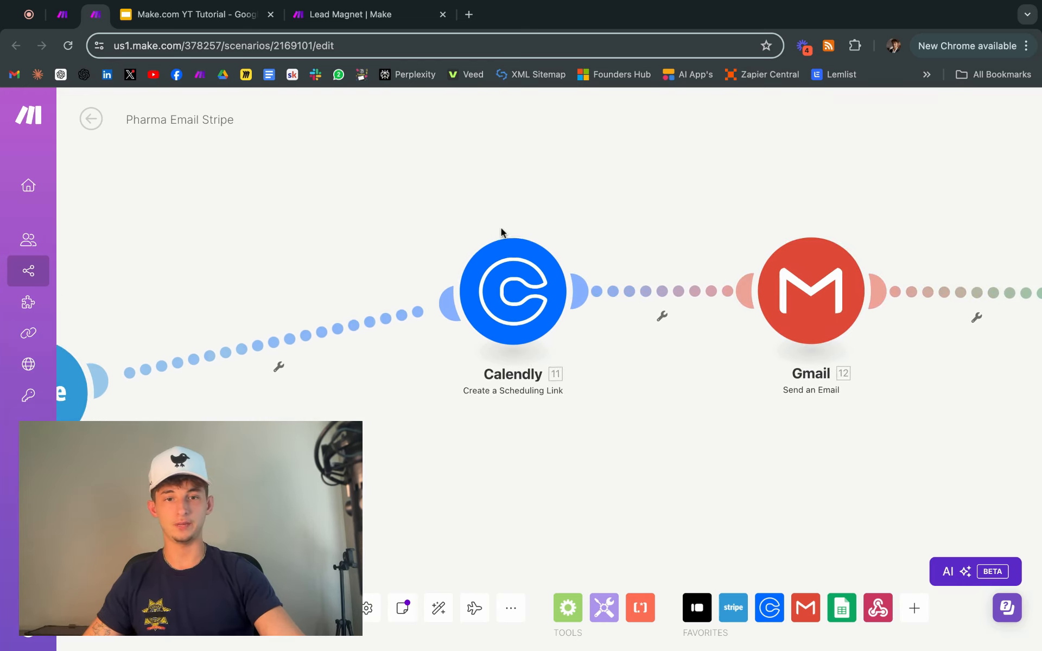
Examine the chain from Calendly through the Gmail email, Google Sheets row update and second Gmail email to the webhook response
{"action": "scroll", "coordinate": [500, 227], "scroll_direction": "down", "scroll_amount": 5}
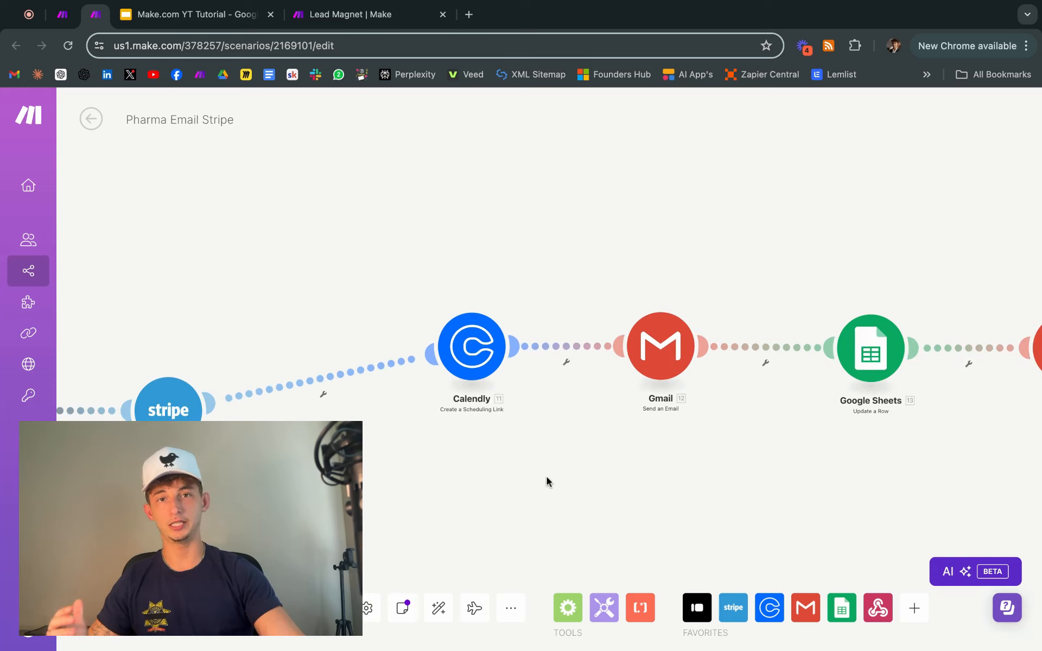
{"action": "scroll", "coordinate": [473, 493], "scroll_direction": "down", "scroll_amount": 3}
{"action": "scroll", "coordinate": [473, 492], "scroll_direction": "right", "scroll_amount": 2}
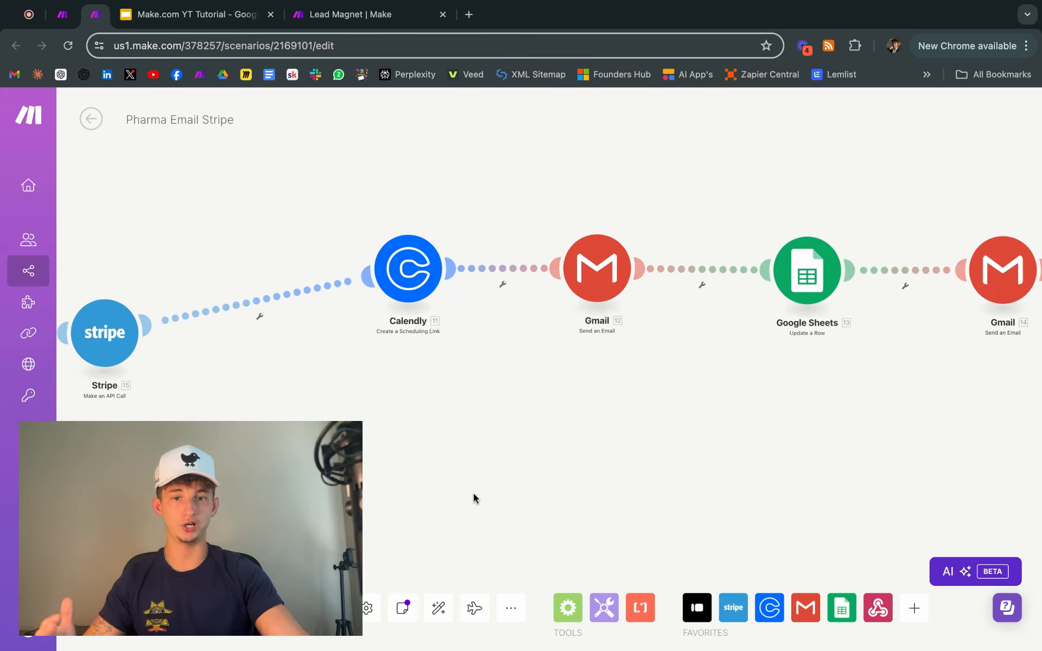
{"action": "scroll", "coordinate": [473, 493], "scroll_direction": "right", "scroll_amount": 1}
{"action": "scroll", "coordinate": [582, 421], "scroll_direction": "right", "scroll_amount": 5}
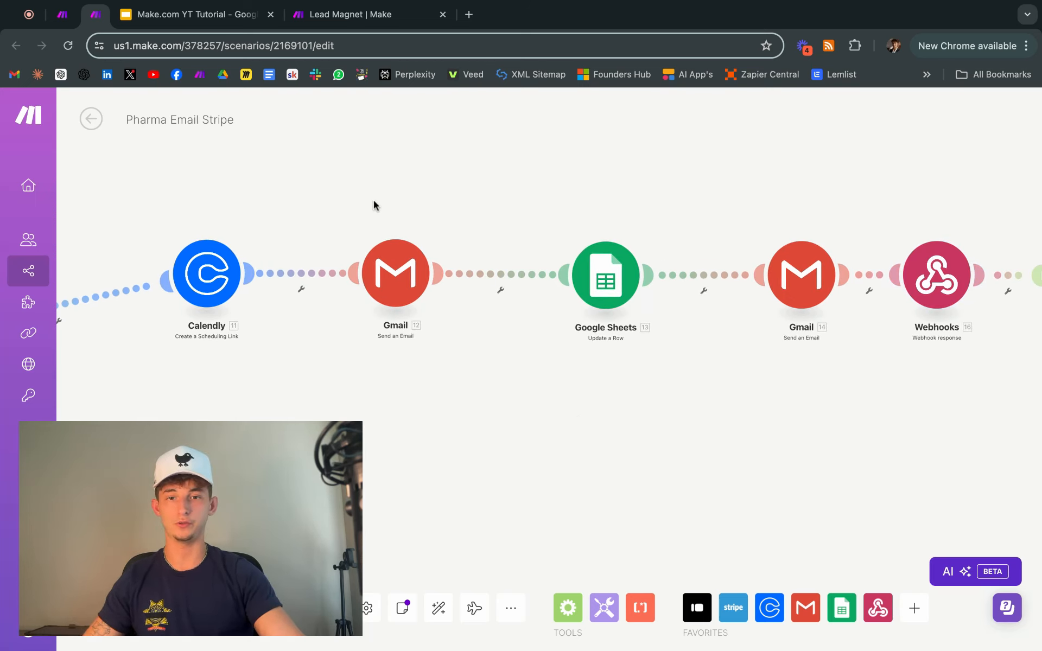
{"action": "scroll", "coordinate": [379, 194], "scroll_direction": "right", "scroll_amount": 4}
{"action": "scroll", "coordinate": [379, 195], "scroll_direction": "up", "scroll_amount": 1}
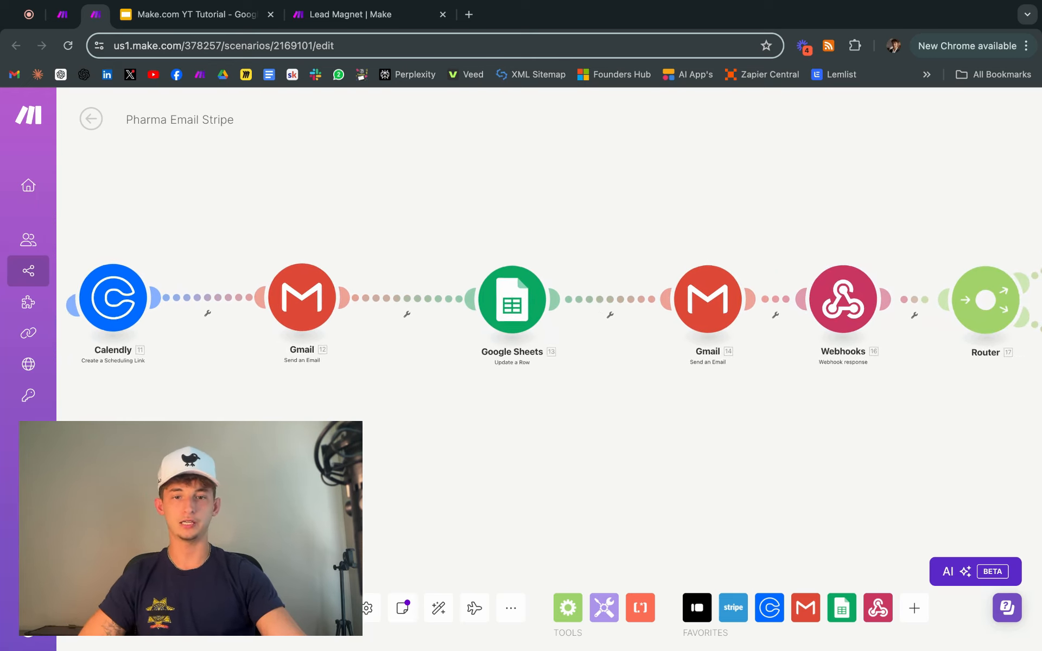
{"action": "scroll", "coordinate": [543, 309], "scroll_direction": "right", "scroll_amount": 2}
{"action": "scroll", "coordinate": [543, 309], "scroll_direction": "up", "scroll_amount": 1}
{"action": "scroll", "coordinate": [419, 255], "scroll_direction": "right", "scroll_amount": 4}
{"action": "scroll", "coordinate": [418, 256], "scroll_direction": "up", "scroll_amount": 1}
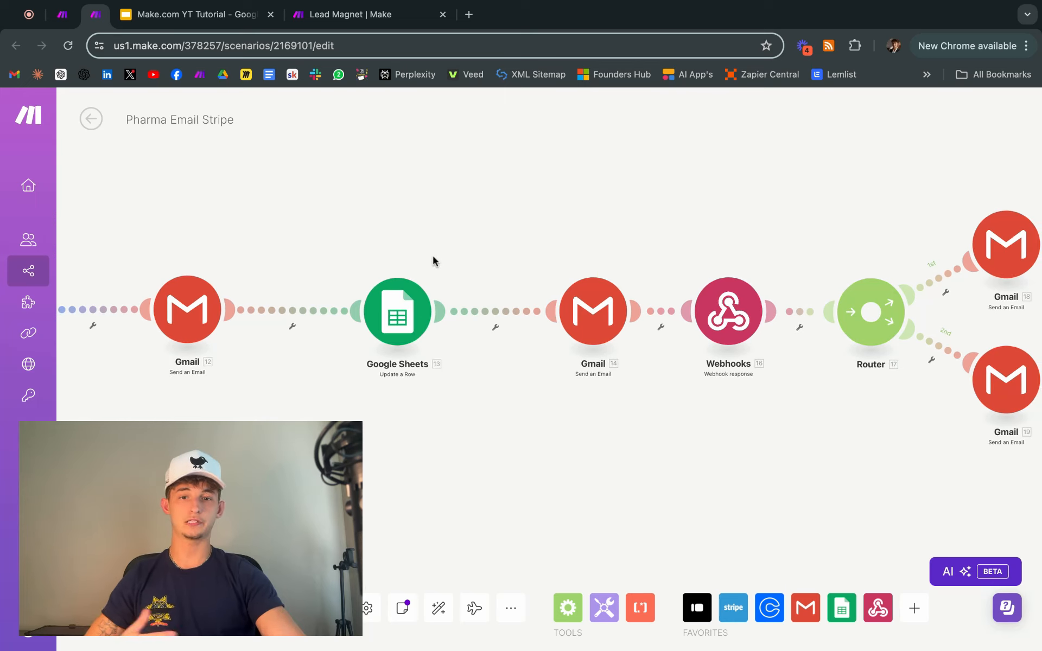
{"action": "scroll", "coordinate": [402, 242], "scroll_direction": "right", "scroll_amount": 2}
{"action": "scroll", "coordinate": [402, 242], "scroll_direction": "up", "scroll_amount": 1}
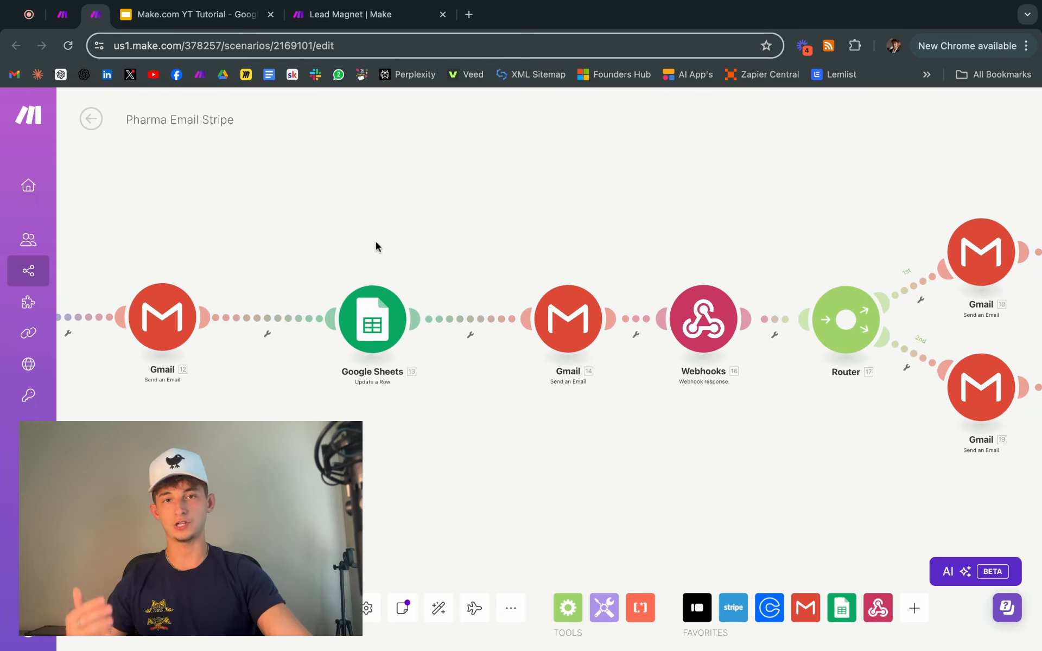
Review the Pharma Email Stripe router's two routes, each sending a Gmail email and making a Google Sheets API call
{"action": "scroll", "coordinate": [566, 235], "scroll_direction": "right", "scroll_amount": 10}
{"action": "scroll", "coordinate": [566, 235], "scroll_direction": "up", "scroll_amount": 1}
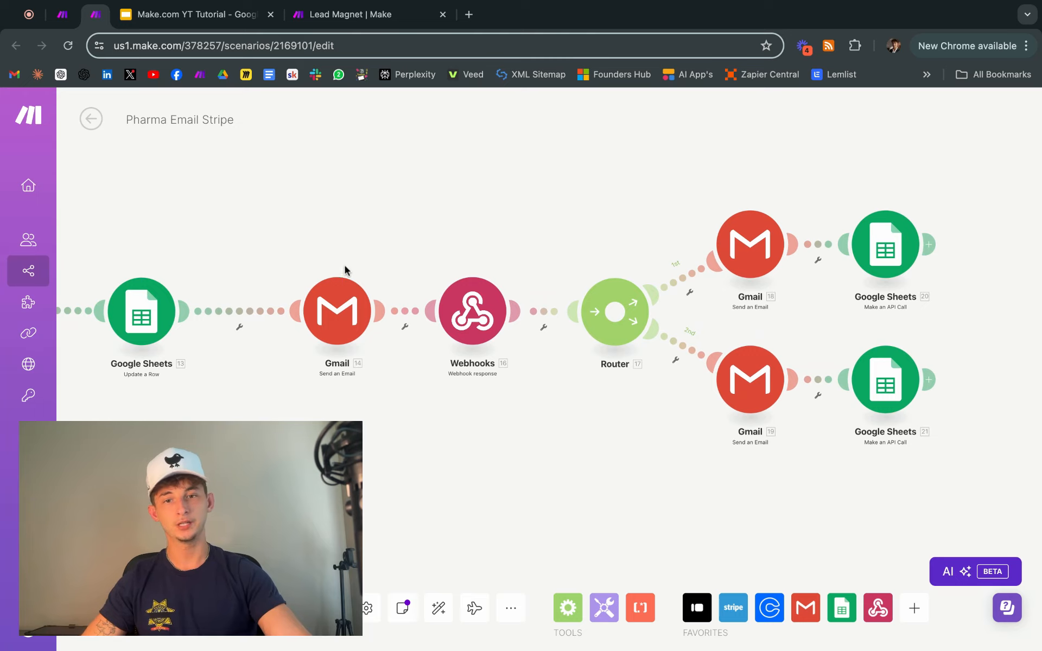
{"action": "scroll", "coordinate": [434, 232], "scroll_direction": "right", "scroll_amount": 5}
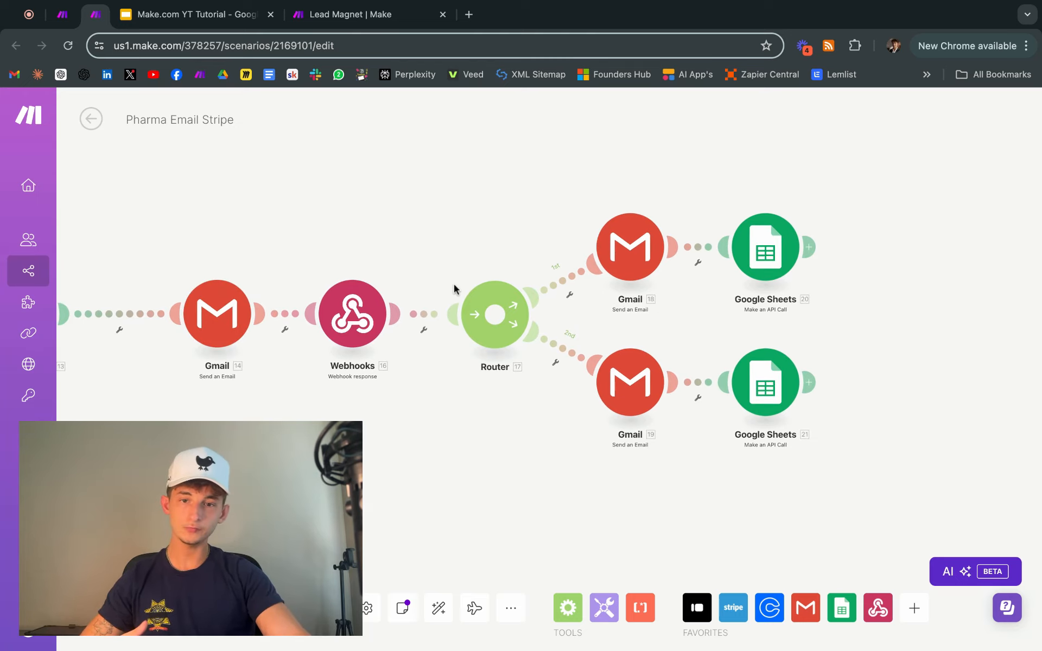
{"action": "scroll", "coordinate": [458, 224], "scroll_direction": "right", "scroll_amount": 2}
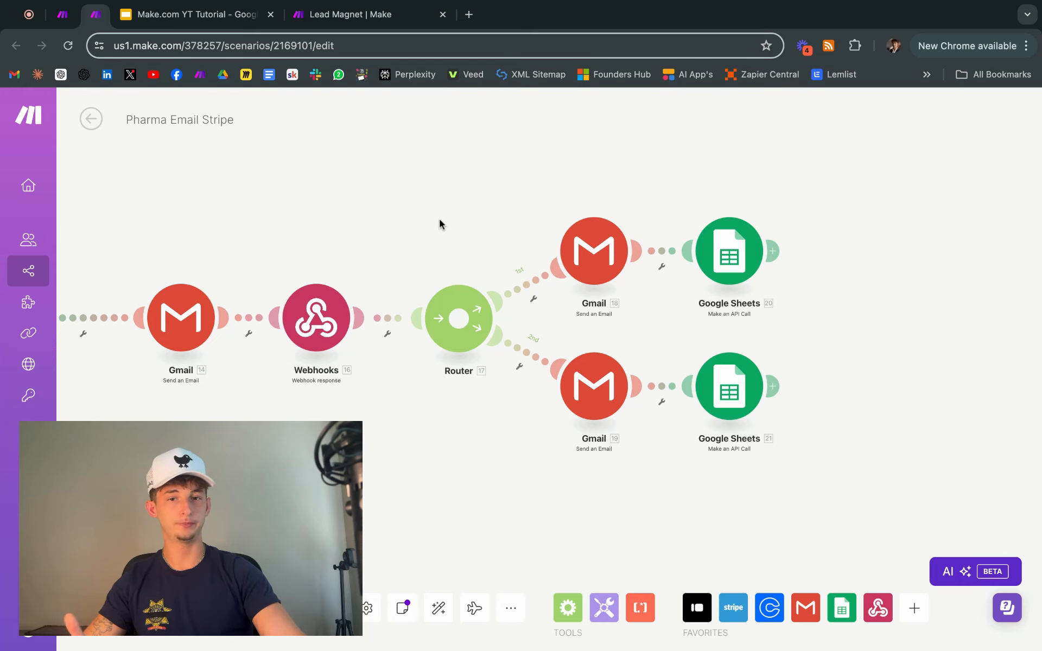
{"action": "scroll", "coordinate": [439, 218], "scroll_direction": "right", "scroll_amount": 2}
{"action": "scroll", "coordinate": [439, 219], "scroll_direction": "up", "scroll_amount": 1}
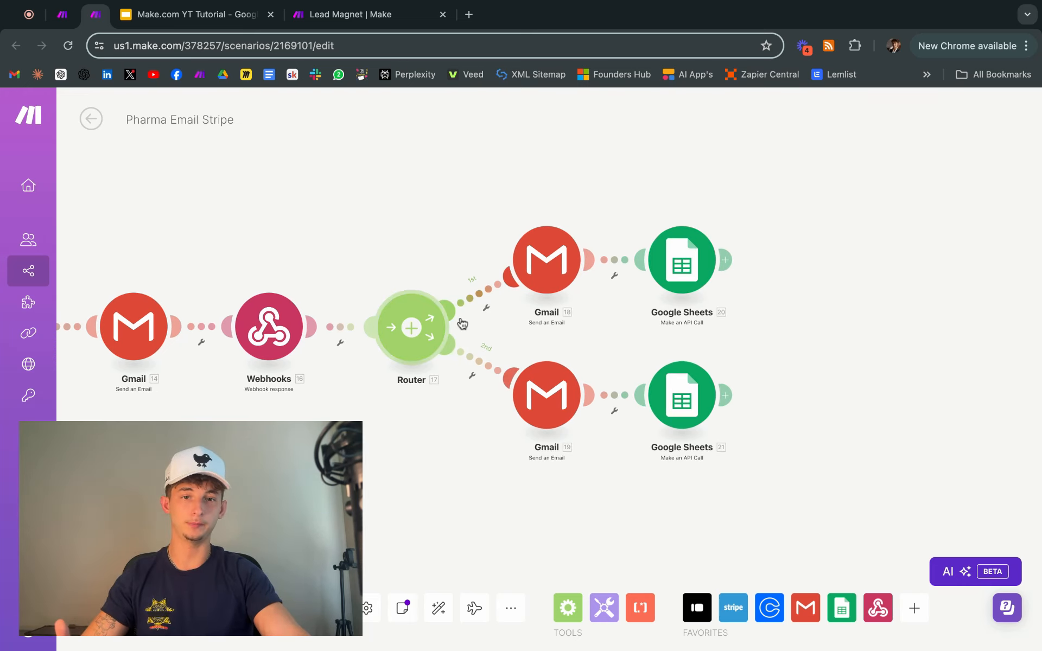
{"action": "scroll", "coordinate": [461, 320], "scroll_direction": "up", "scroll_amount": 3}
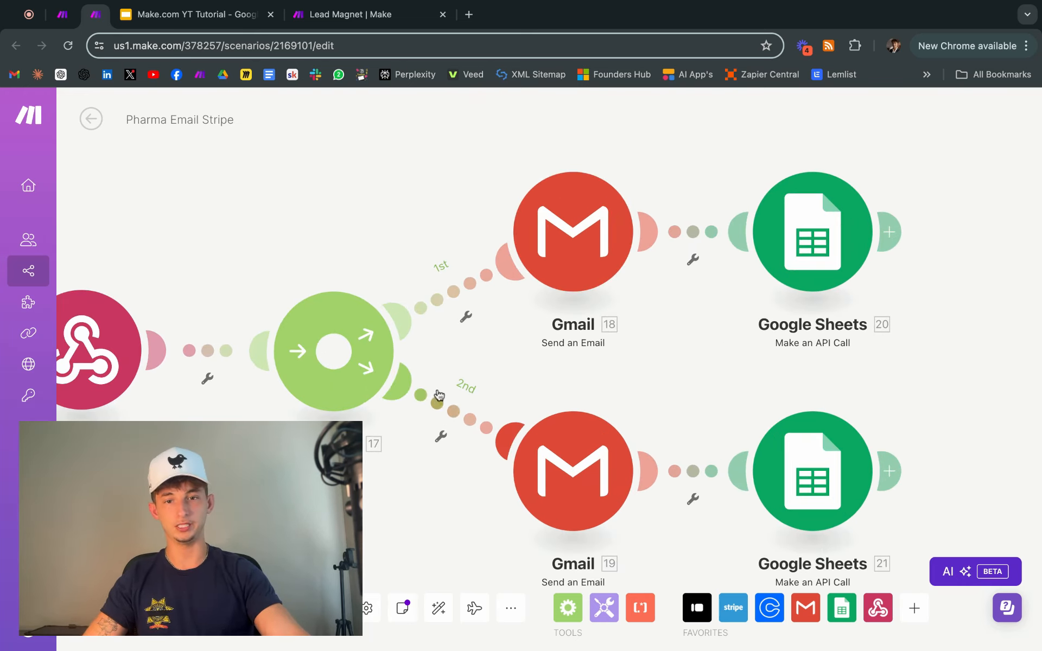
{"action": "scroll", "coordinate": [569, 388], "scroll_direction": "right", "scroll_amount": 3}
{"action": "scroll", "coordinate": [570, 388], "scroll_direction": "down", "scroll_amount": 1}
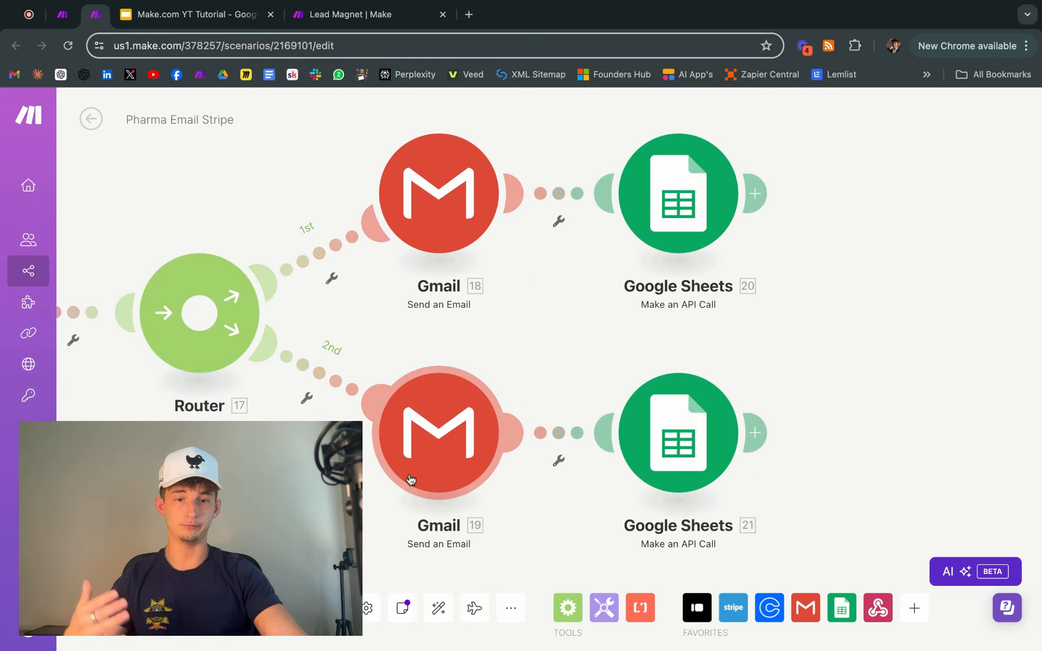
{"action": "scroll", "coordinate": [522, 347], "scroll_direction": "right", "scroll_amount": 2}
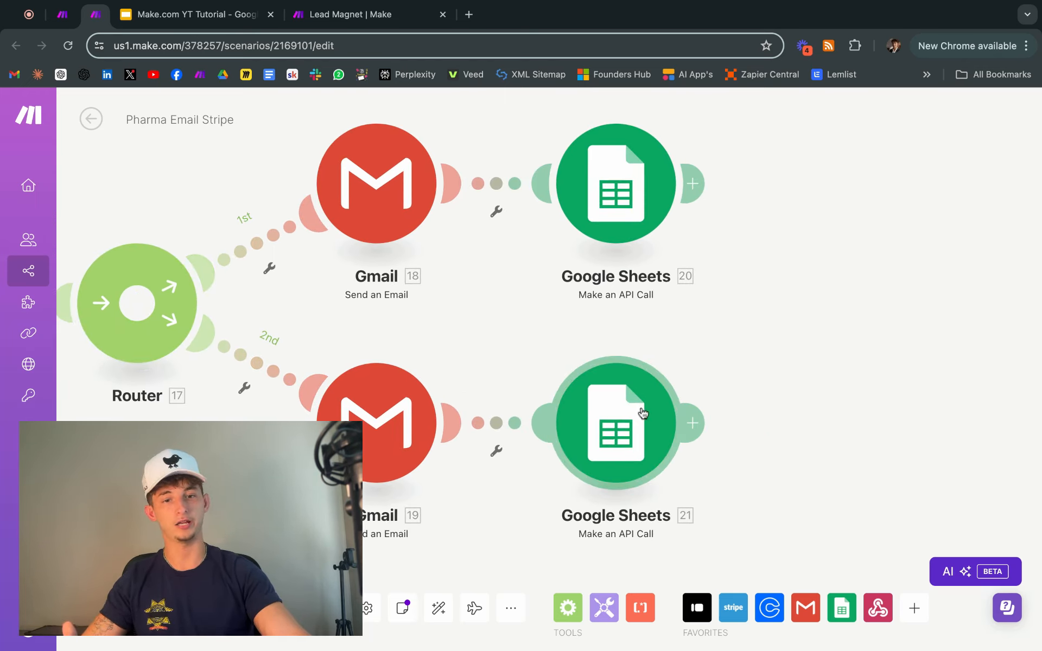